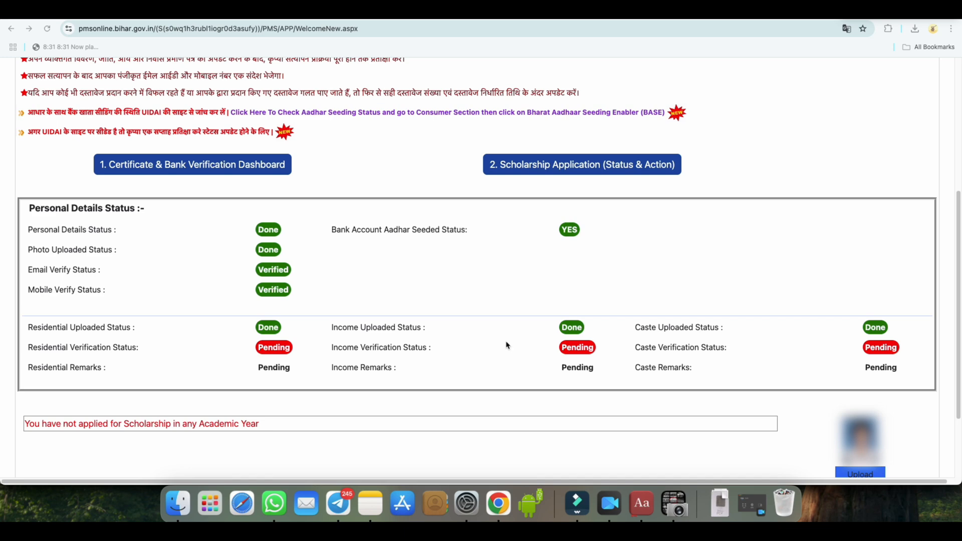
# Open the EazytoNet website from the search results and go to its Bihar Post Matric Scholarship 2025 article
pyautogui.scroll(5, 507, 343)
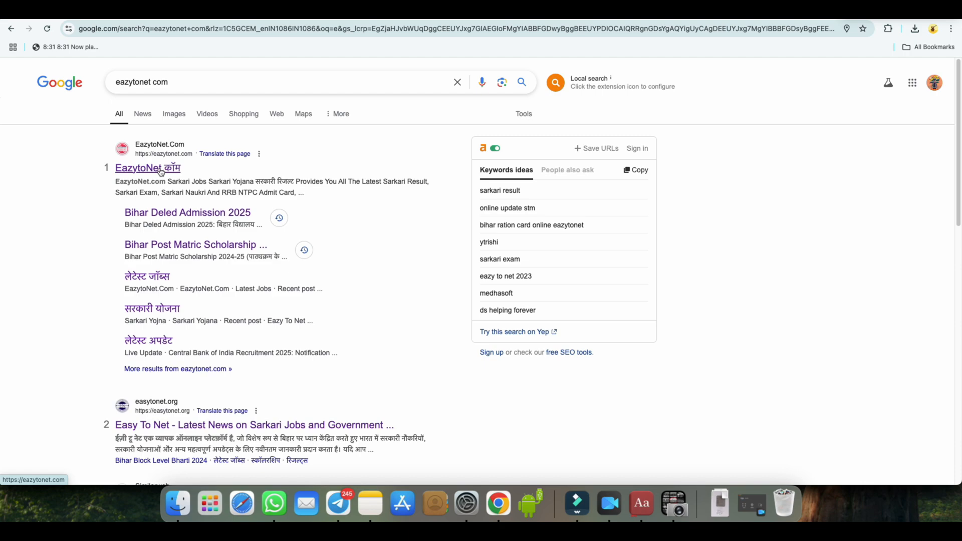
pyautogui.click(160, 172)
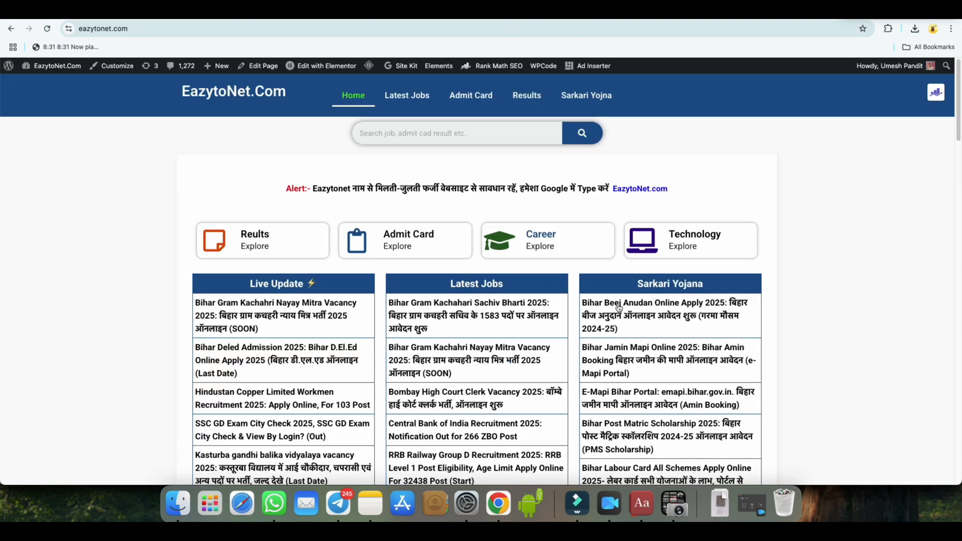
pyautogui.scroll(-8, 614, 307)
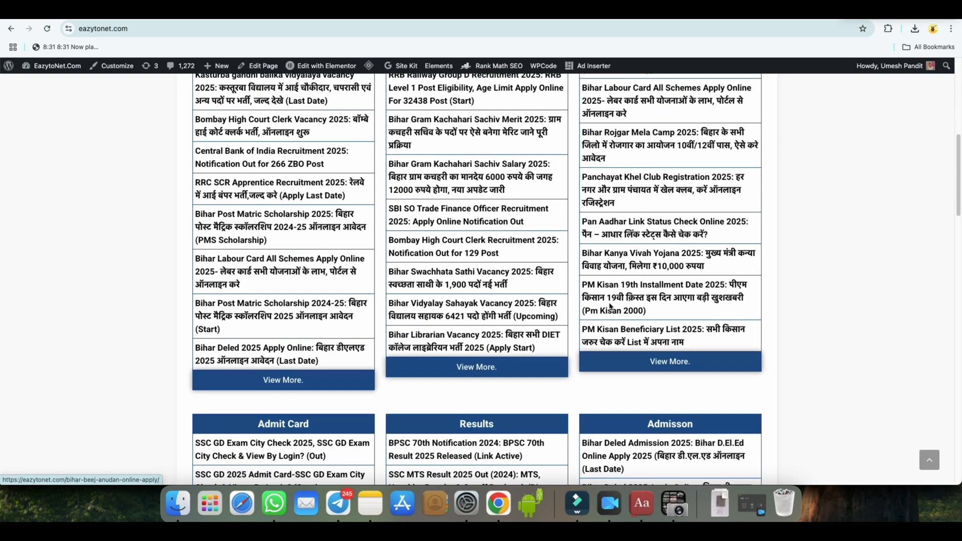
pyautogui.scroll(-10, 610, 306)
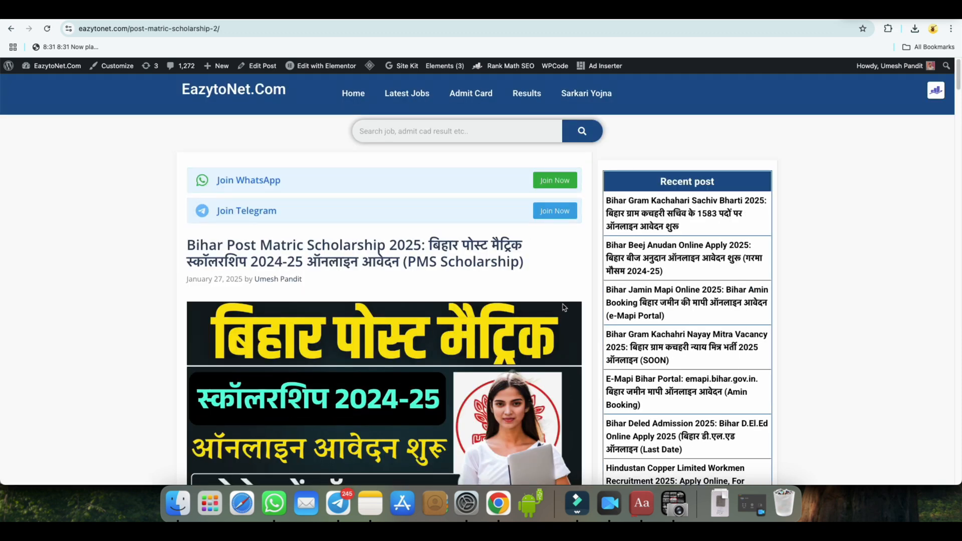
# Review the article's overview table, including which student categories can apply and the application dates
pyautogui.scroll(-10, 565, 307)
pyautogui.scroll(-12, 565, 307)
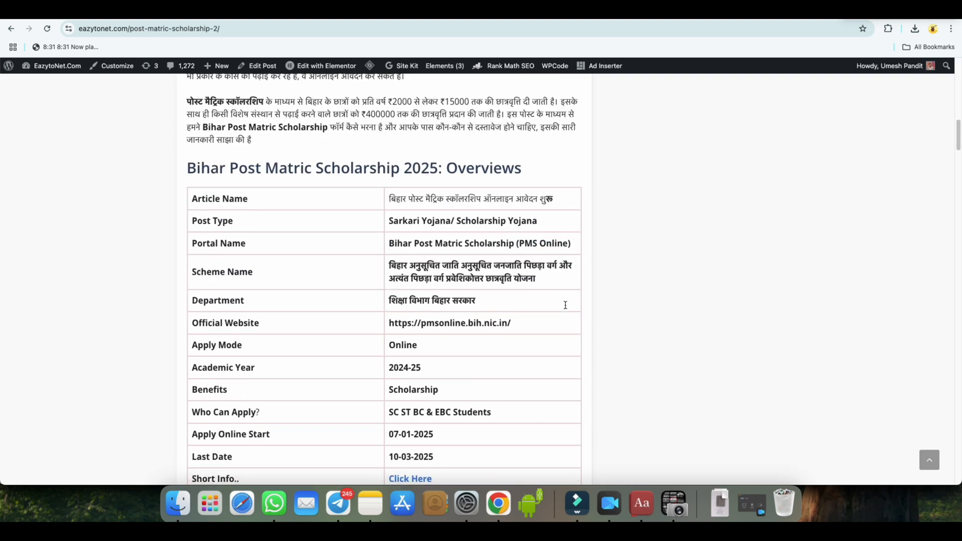
pyautogui.moveTo(391, 277); pyautogui.dragTo(447, 278)
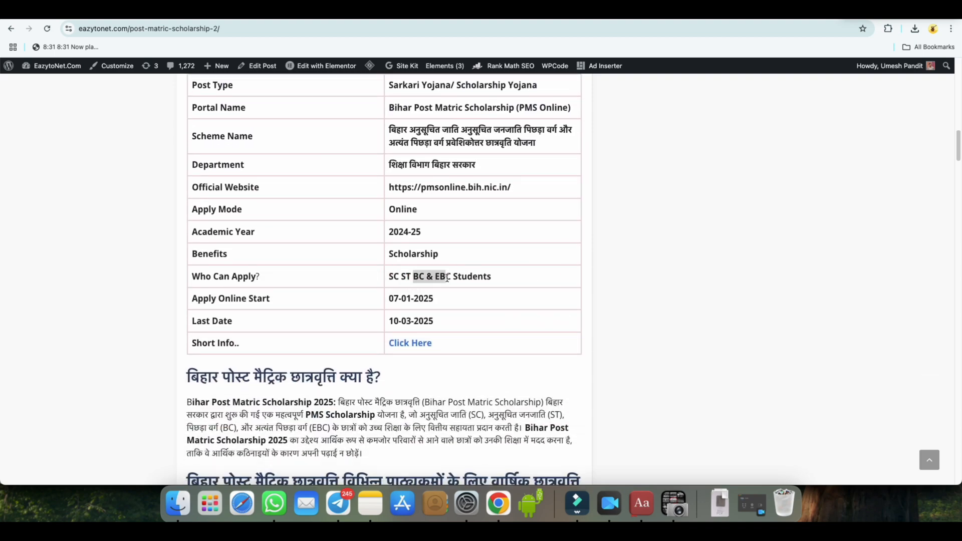
pyautogui.scroll(-3, 480, 286)
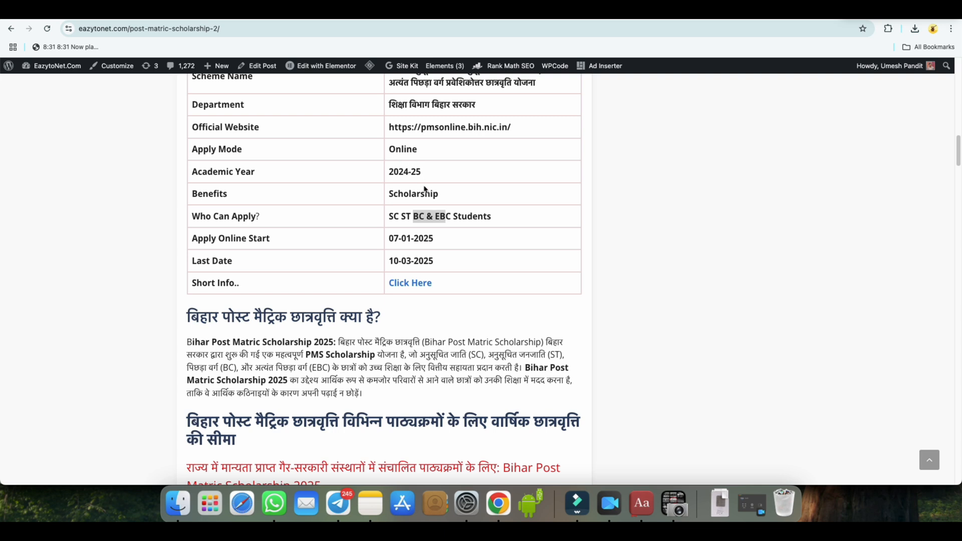
pyautogui.scroll(-5, 475, 253)
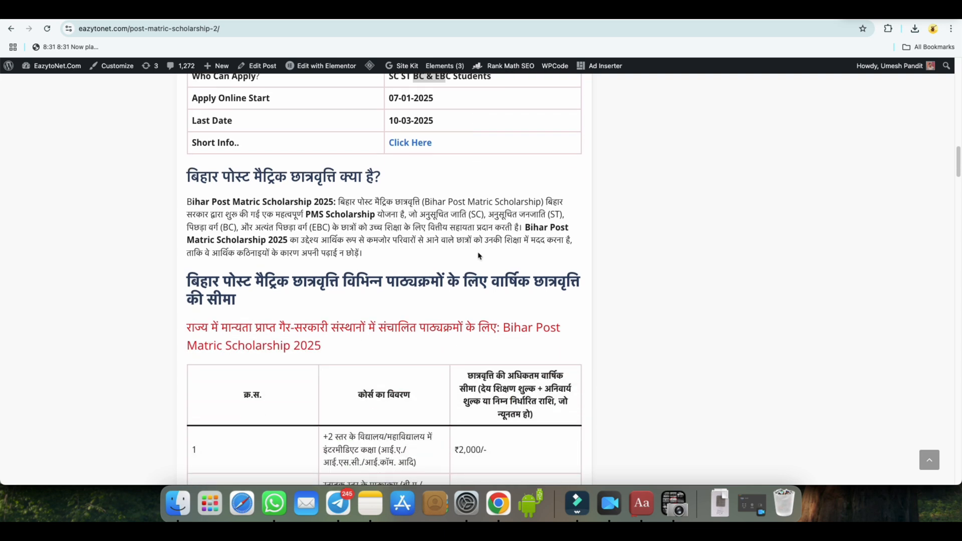
# Examine the annual scholarship limits for each course type in the table for non-government institutions
pyautogui.scroll(-2, 479, 256)
pyautogui.scroll(-5, 479, 256)
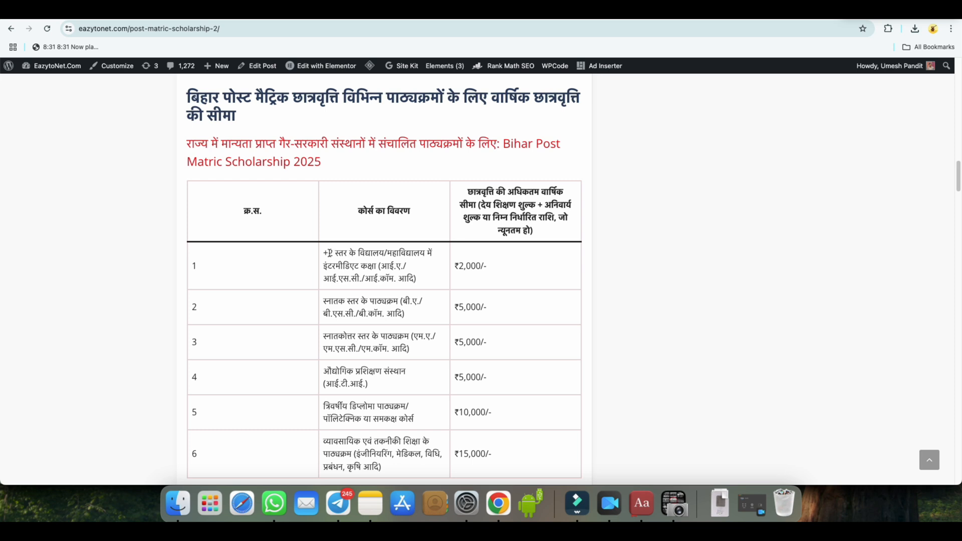
pyautogui.moveTo(330, 253); pyautogui.dragTo(345, 253)
pyautogui.moveTo(459, 266); pyautogui.dragTo(487, 268)
pyautogui.moveTo(458, 308); pyautogui.dragTo(479, 307)
pyautogui.moveTo(325, 339)
pyautogui.mouseDown()
pyautogui.moveTo(350, 335)
pyautogui.moveTo(341, 339)
pyautogui.mouseUp()
pyautogui.moveTo(454, 342); pyautogui.dragTo(480, 342)
pyautogui.moveTo(459, 379); pyautogui.dragTo(481, 377)
pyautogui.moveTo(457, 413); pyautogui.dragTo(489, 412)
pyautogui.scroll(-5, 485, 354)
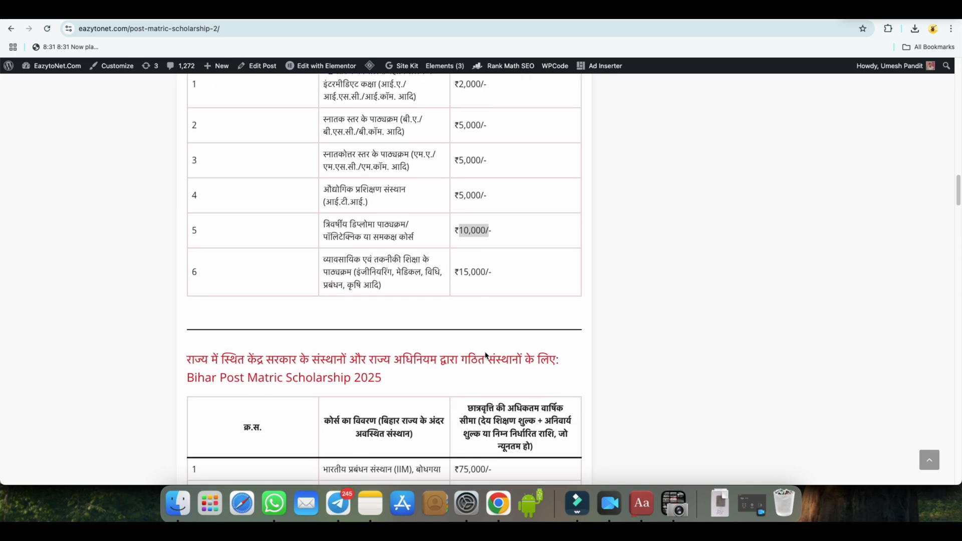
# Check the article's required documents and open the BC & EBC online application portal from its important links
pyautogui.scroll(-5, 485, 355)
pyautogui.scroll(-15, 486, 356)
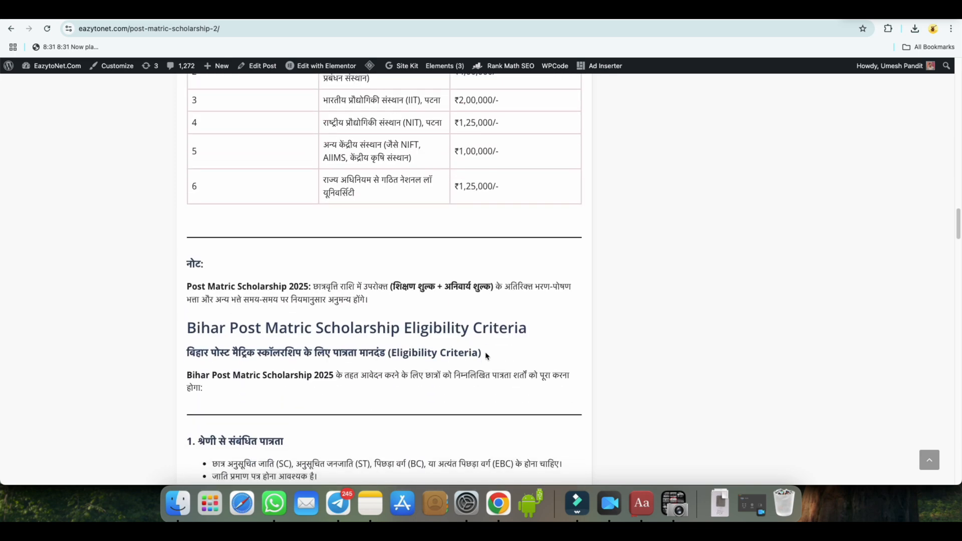
pyautogui.scroll(-20, 486, 356)
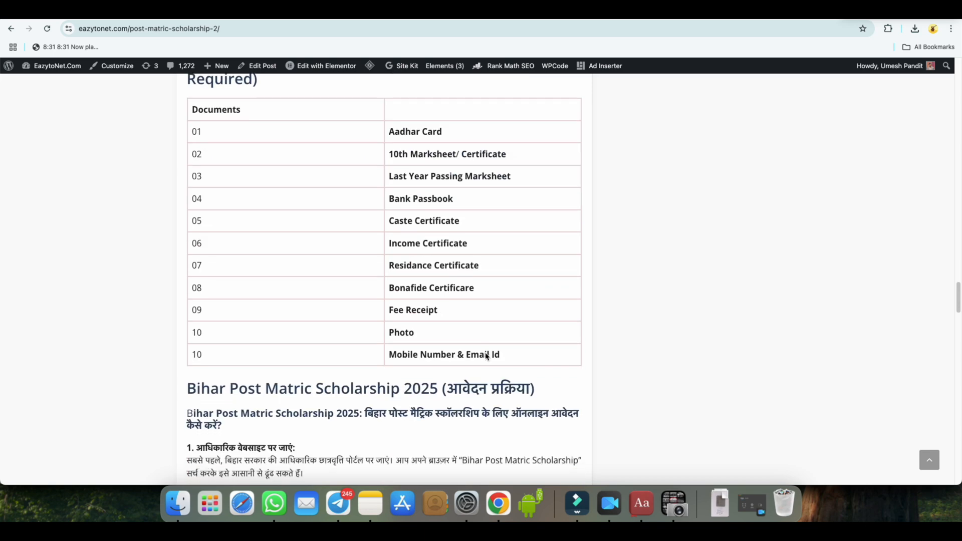
pyautogui.scroll(-2, 487, 357)
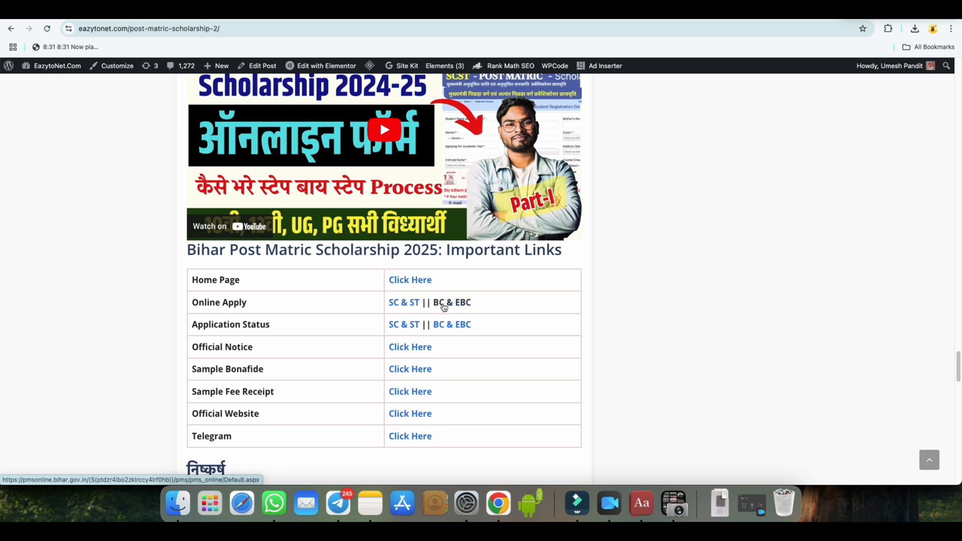
pyautogui.click(445, 304)
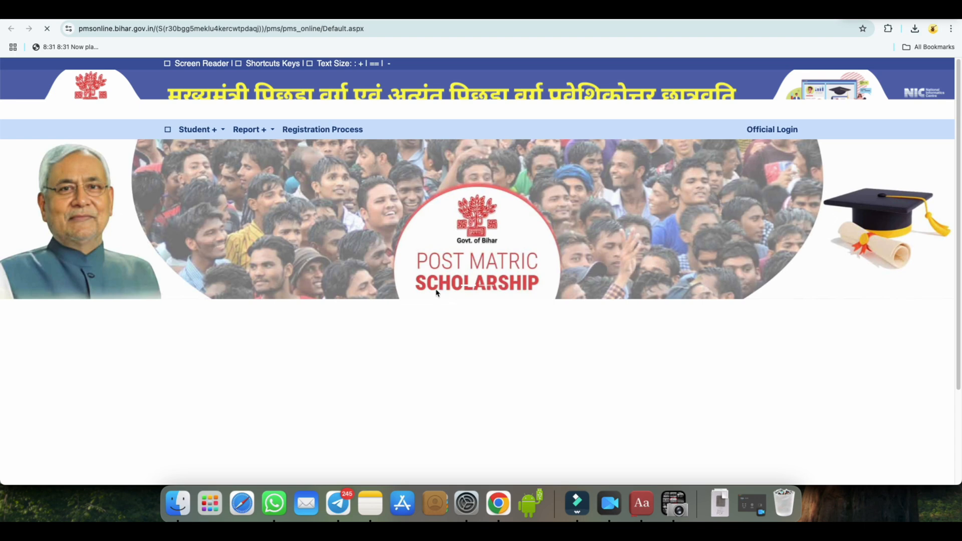
# Open the login for already registered BC-EBC 2024-25 students and log in to the student account
pyautogui.click(213, 131)
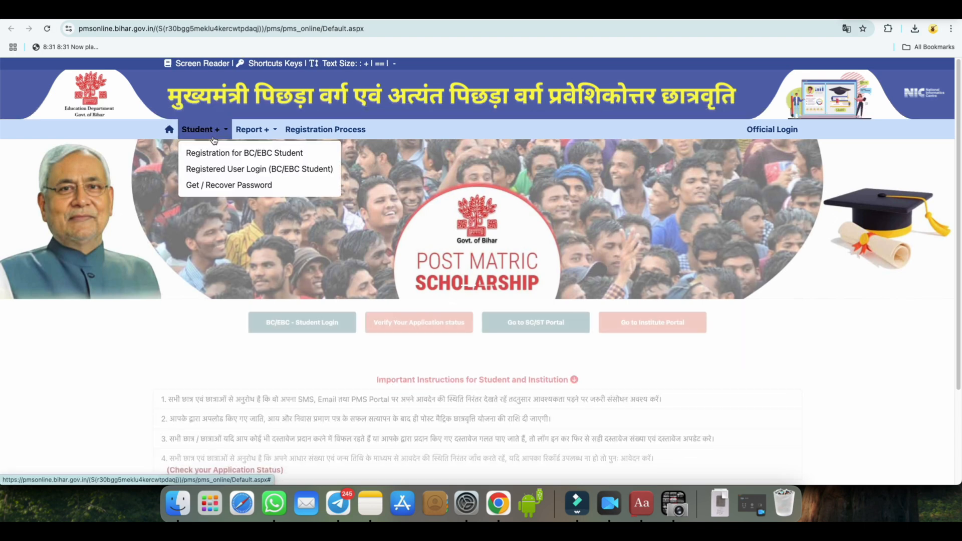
pyautogui.click(255, 171)
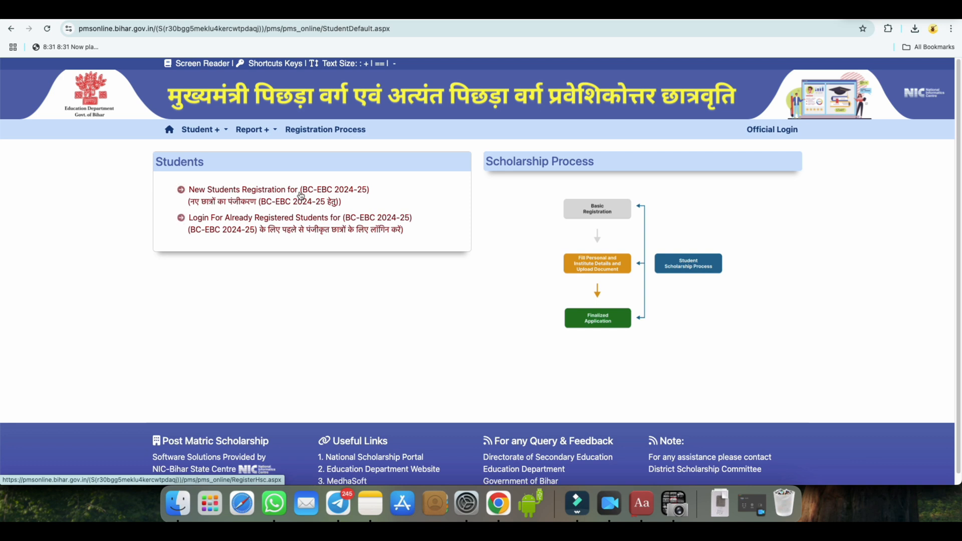
pyautogui.click(316, 222)
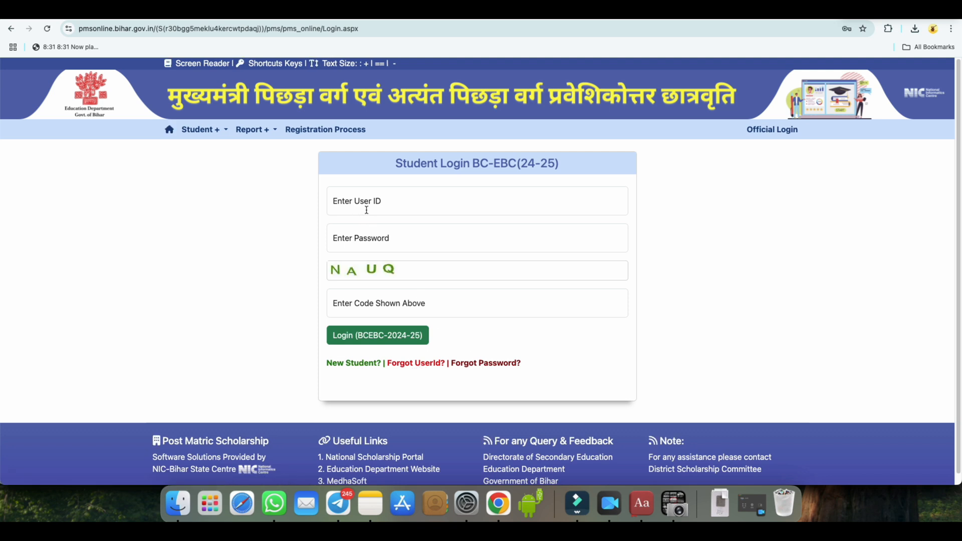
pyautogui.click(386, 340)
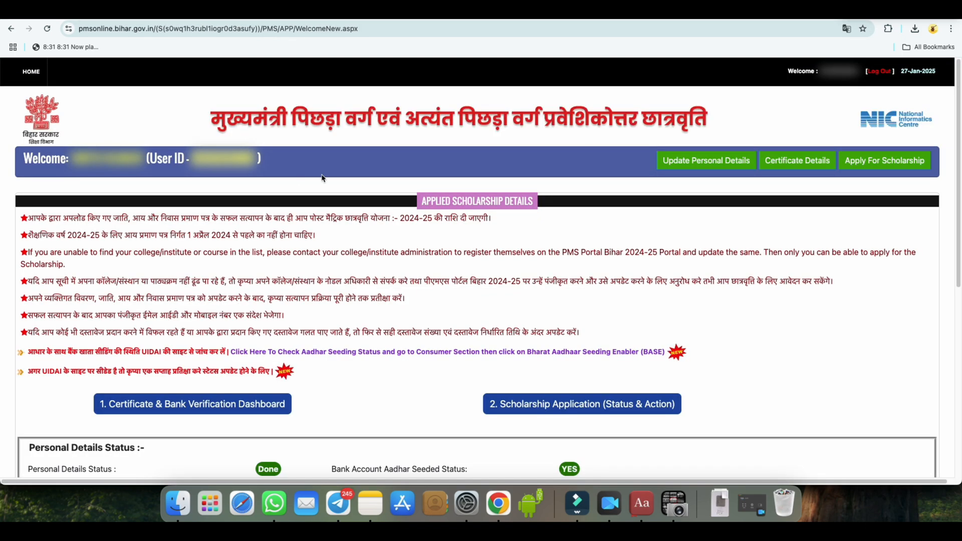
# Open the scholarship application form and set the academic year to 2024-2025
pyautogui.click(881, 161)
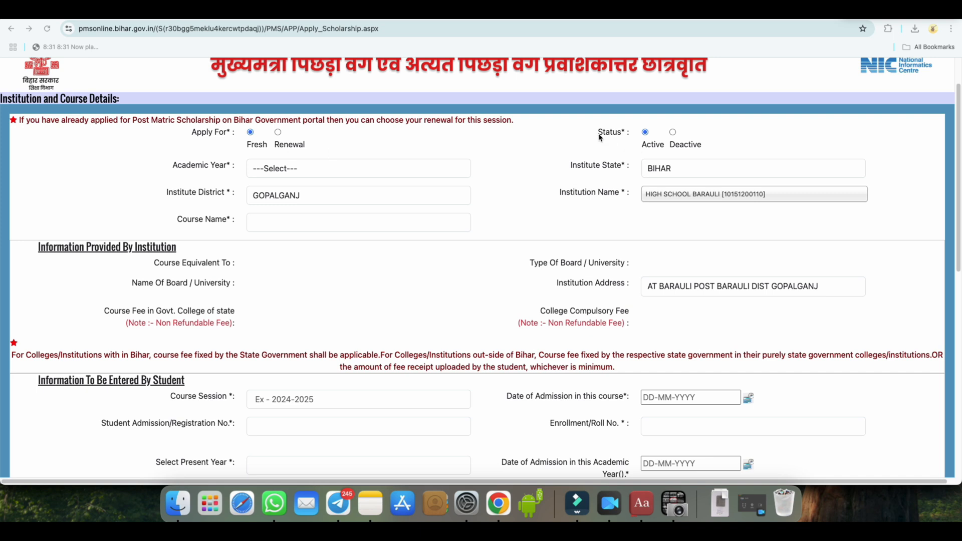
pyautogui.click(616, 133)
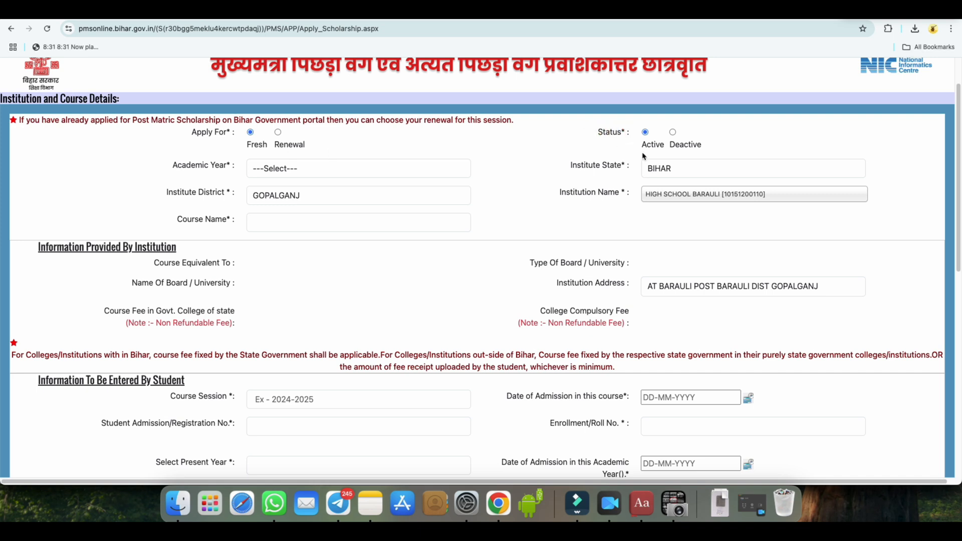
pyautogui.click(683, 150)
pyautogui.moveTo(173, 168); pyautogui.dragTo(231, 167)
pyautogui.click(295, 168)
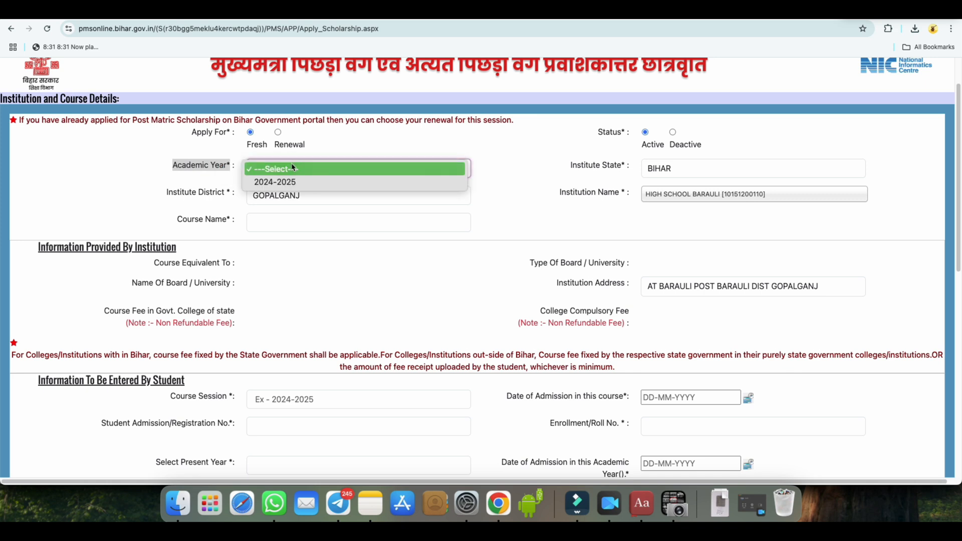
pyautogui.click(289, 182)
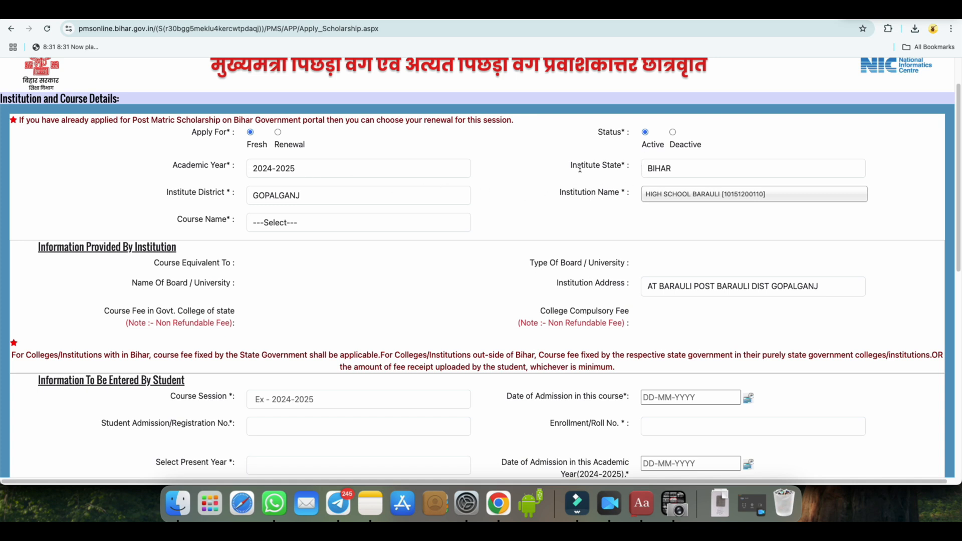
# Set the institute state to DELHI and the institute district to NEW DELHI
pyautogui.moveTo(570, 170); pyautogui.dragTo(659, 172)
pyautogui.click(660, 172)
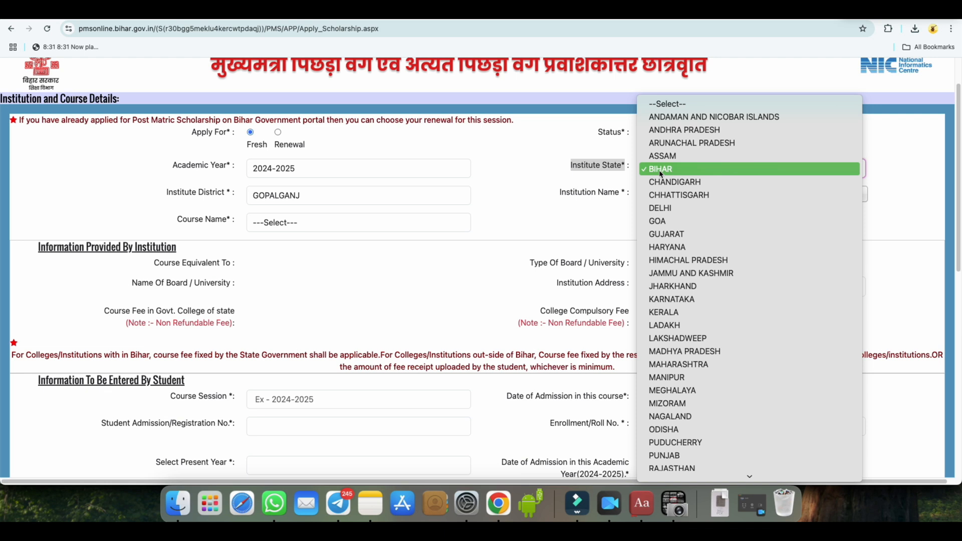
pyautogui.click(672, 208)
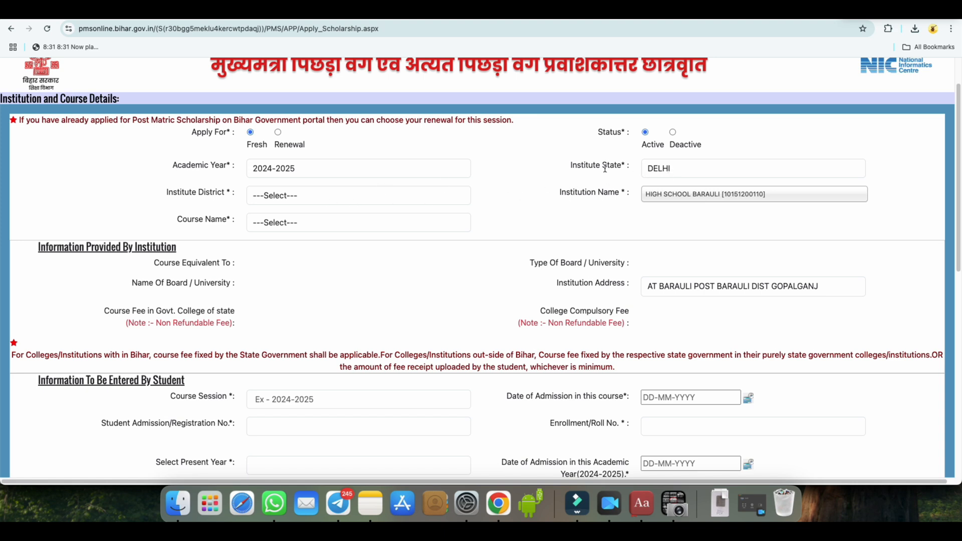
pyautogui.click(660, 170)
pyautogui.click(662, 170)
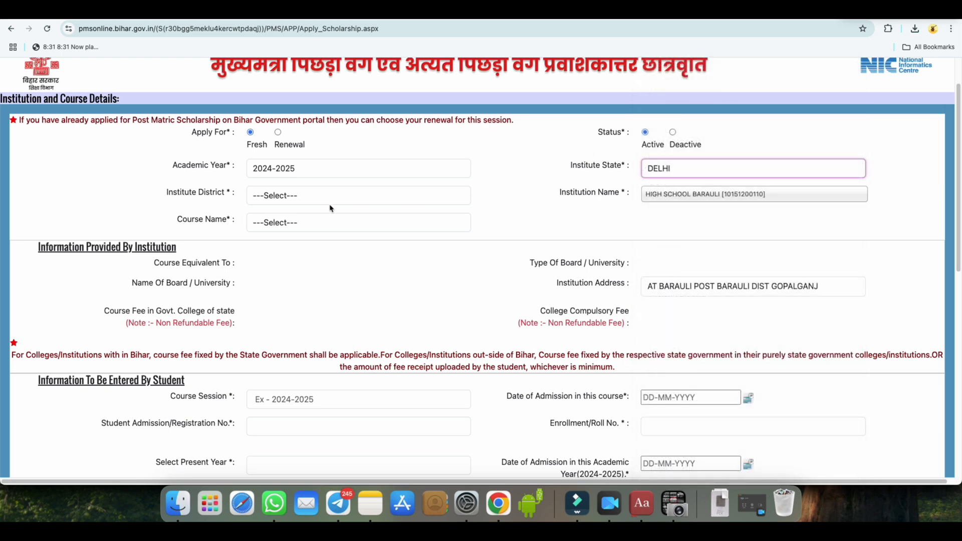
pyautogui.click(300, 200)
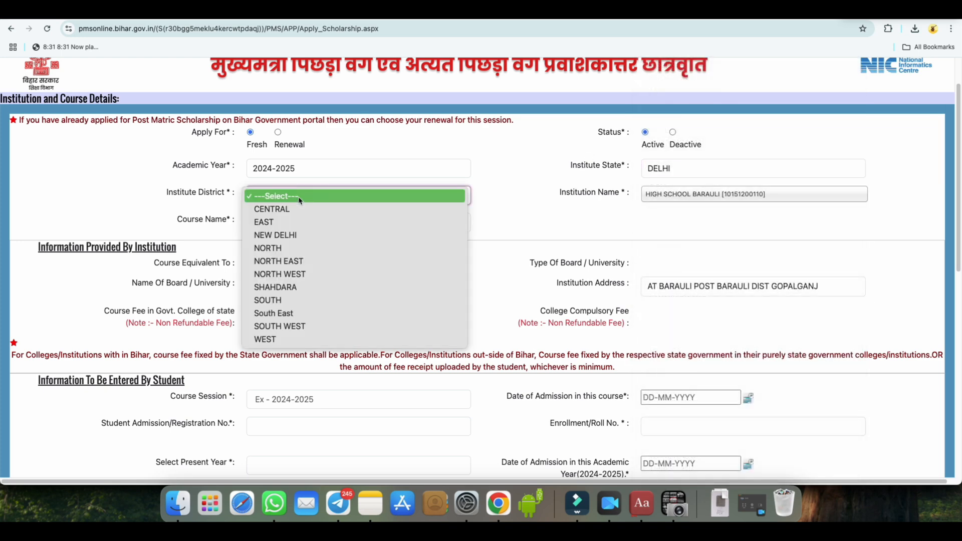
pyautogui.click(300, 238)
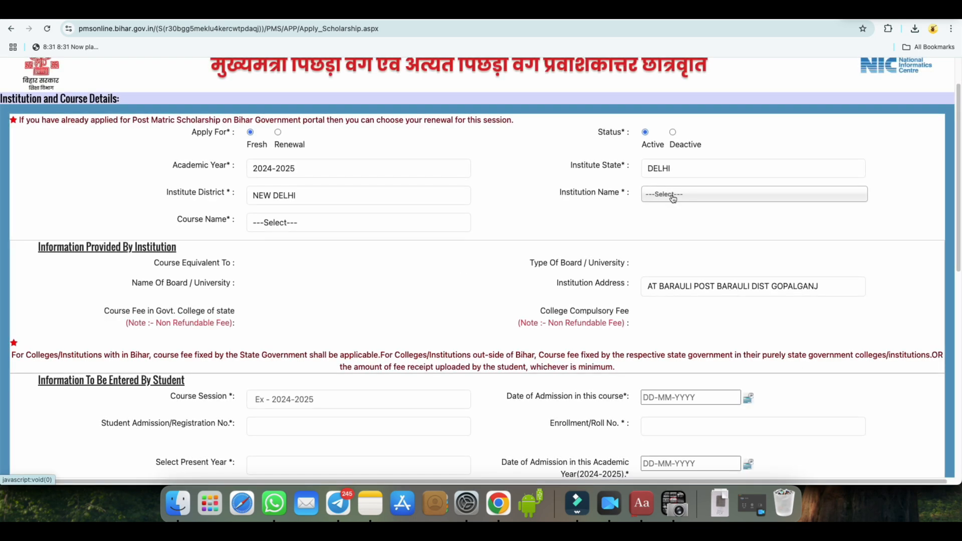
# Check which institutions are offered for the New Delhi district
pyautogui.click(672, 199)
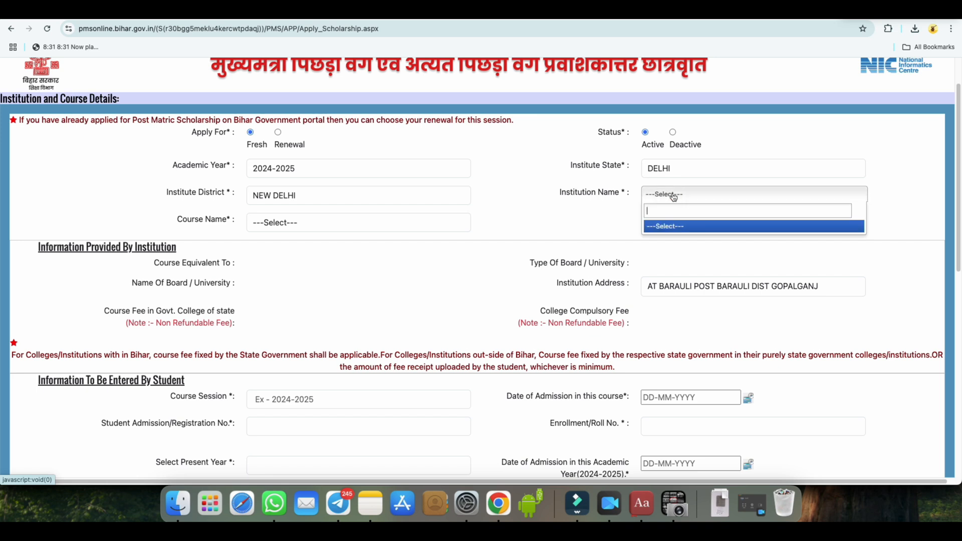
pyautogui.click(670, 194)
pyautogui.click(672, 195)
pyautogui.click(650, 194)
pyautogui.click(650, 194)
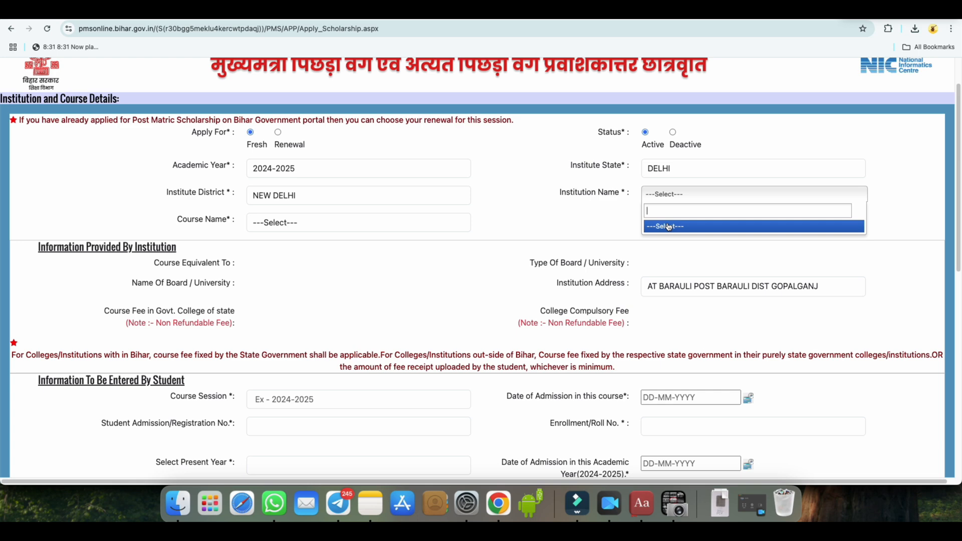
# Set the institute state to BIHAR and the institute district to GOPALGANJ
pyautogui.click(659, 178)
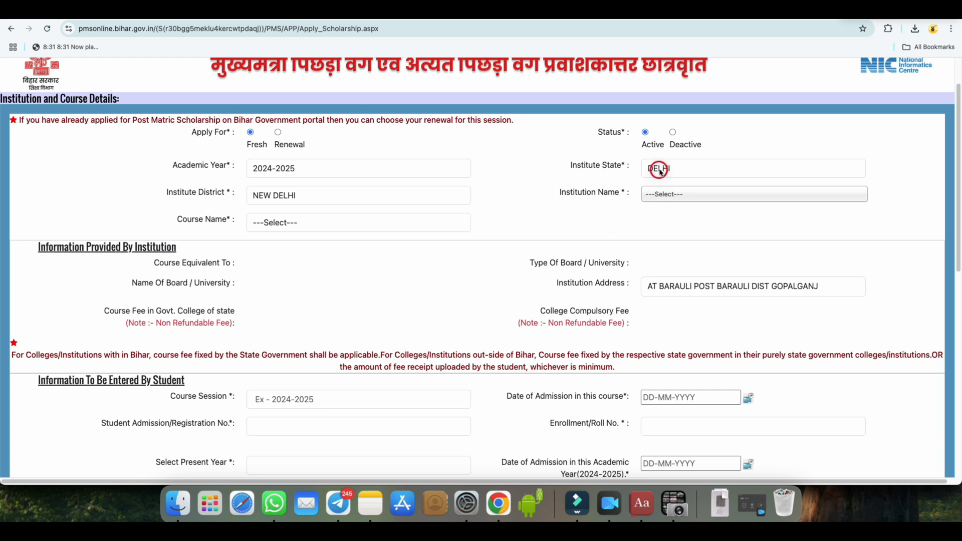
pyautogui.click(662, 131)
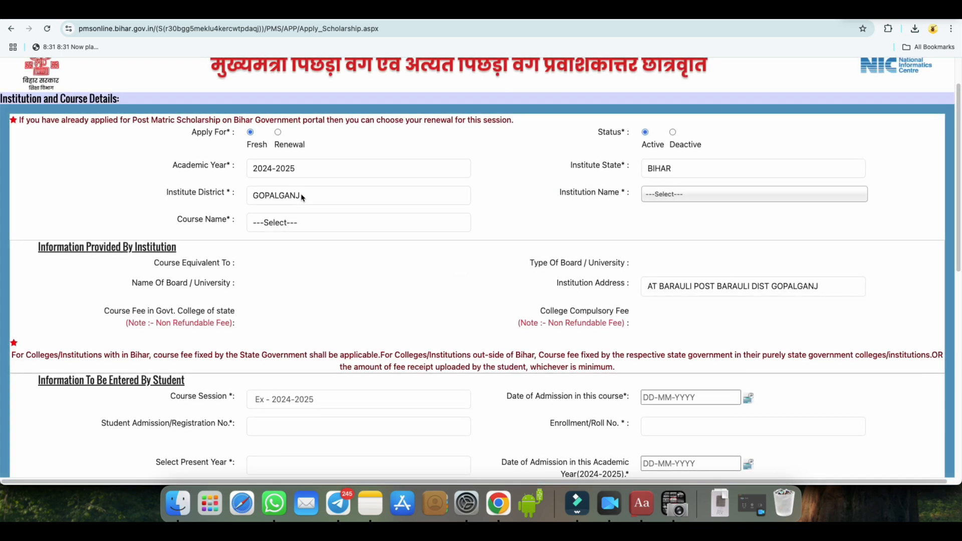
pyautogui.click(302, 197)
pyautogui.click(301, 196)
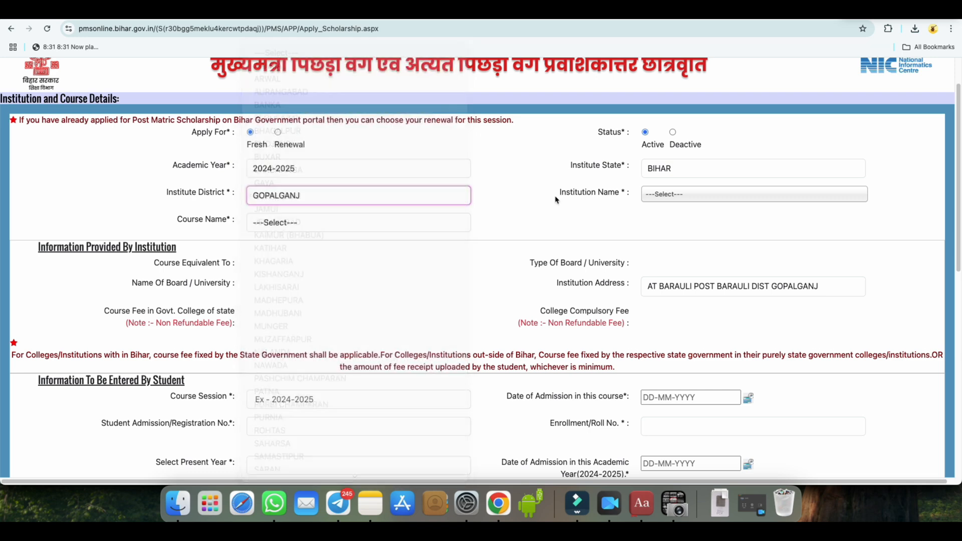
pyautogui.click(336, 205)
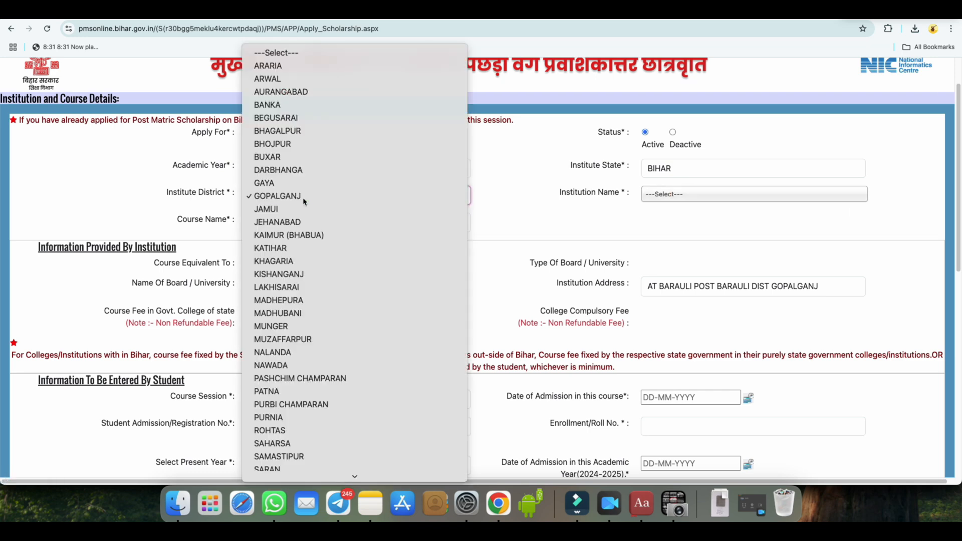
pyautogui.click(451, 203)
# Choose HIGH SCHOOL BARAULI as the institution name for the Gopalganj district
pyautogui.click(678, 195)
pyautogui.click(678, 194)
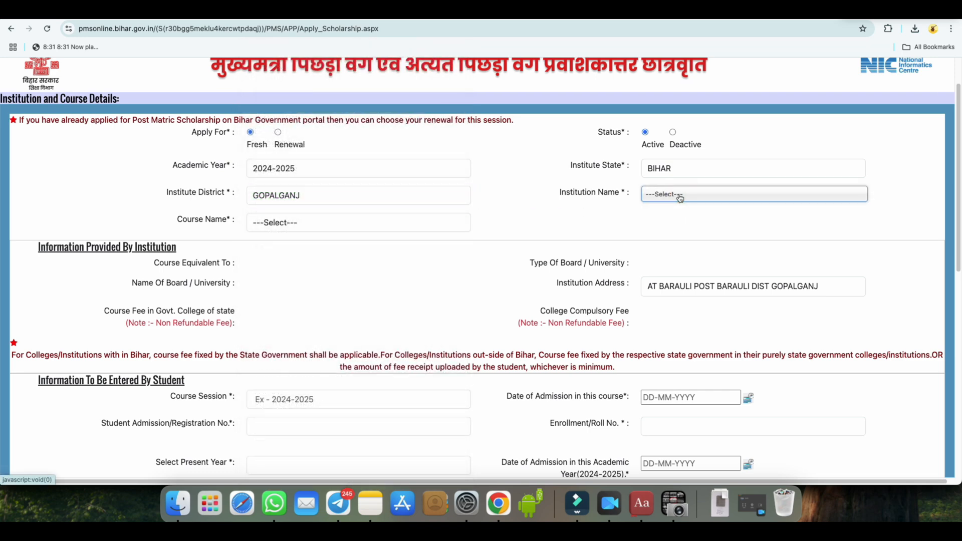
pyautogui.click(680, 195)
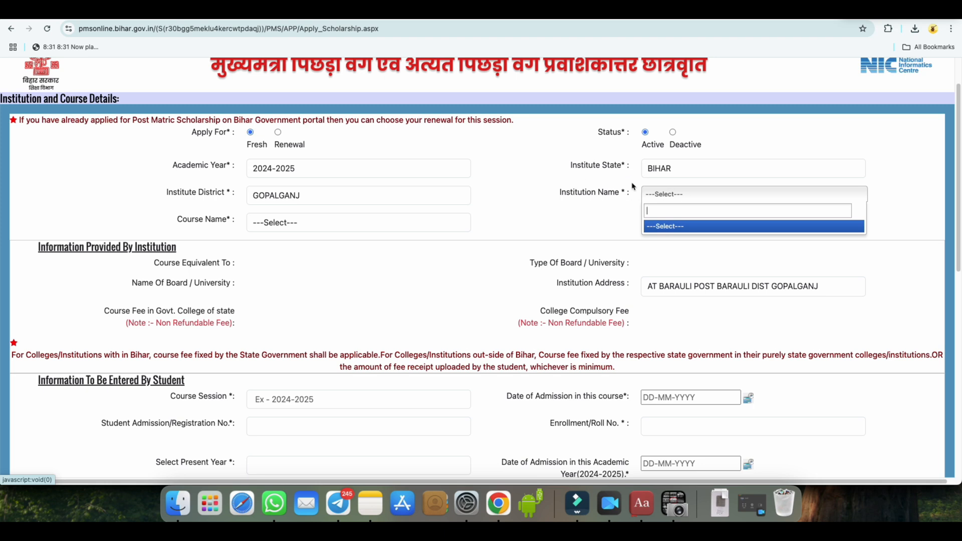
pyautogui.click(600, 214)
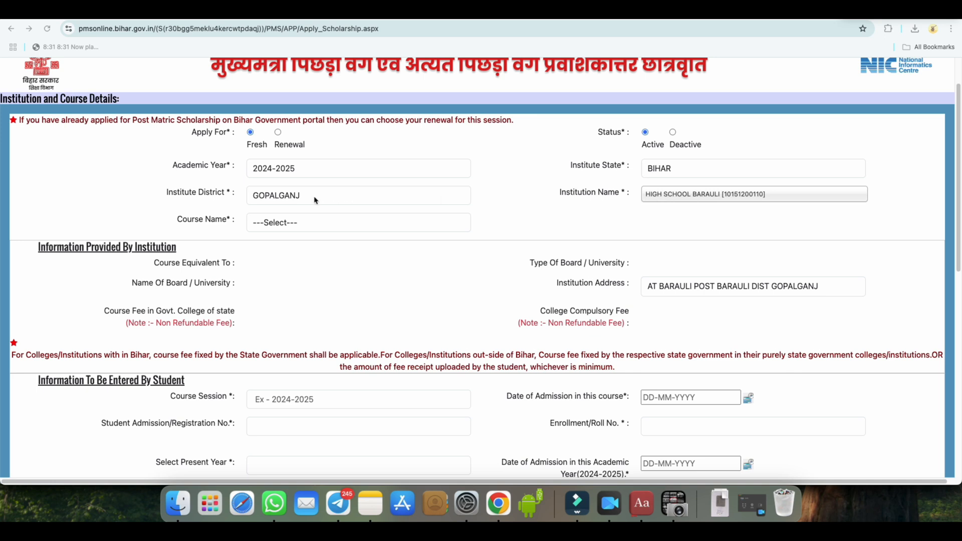
pyautogui.click(666, 196)
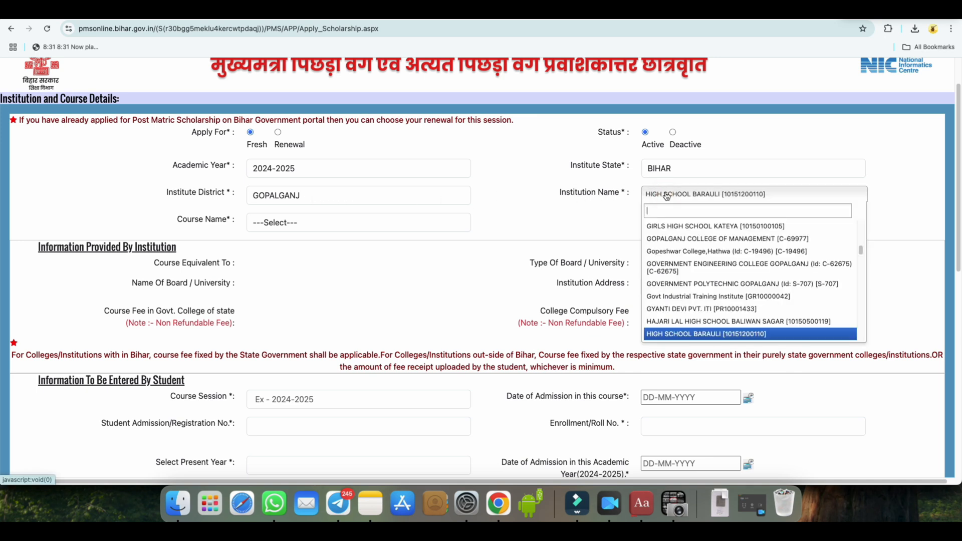
pyautogui.click(699, 334)
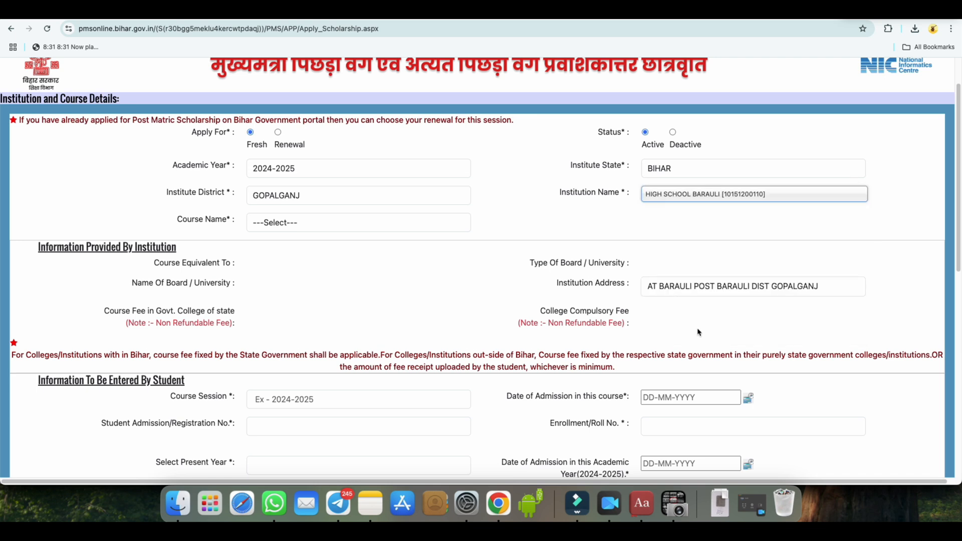
pyautogui.click(675, 196)
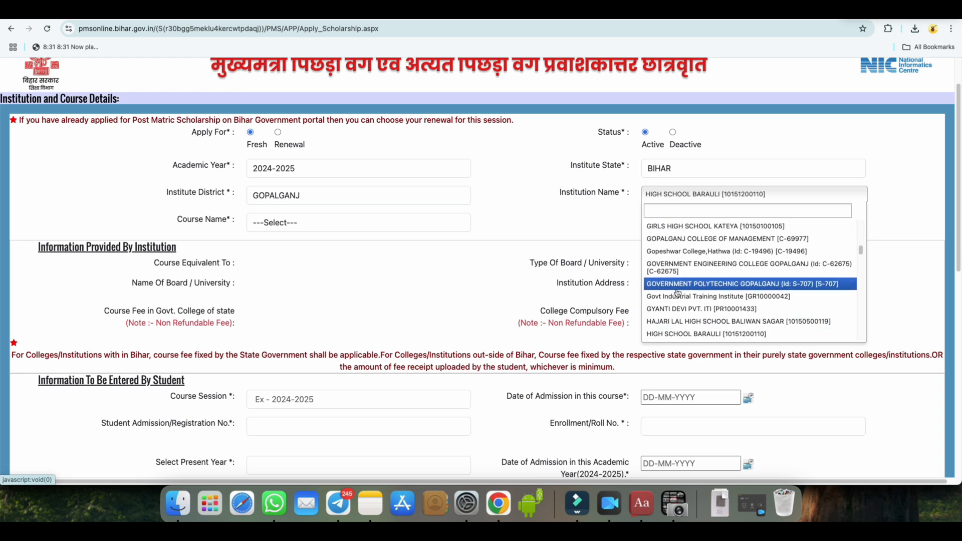
pyautogui.click(627, 221)
pyautogui.click(663, 172)
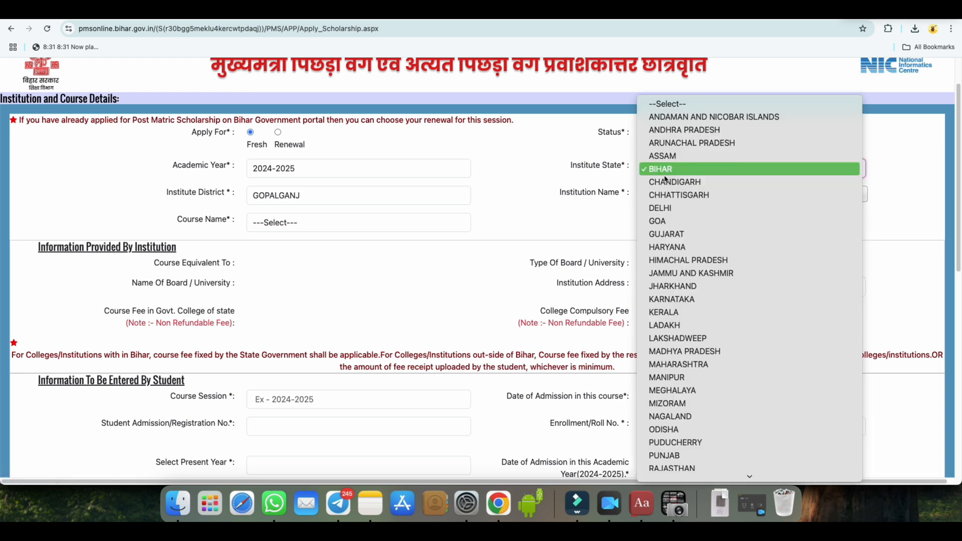
pyautogui.click(624, 226)
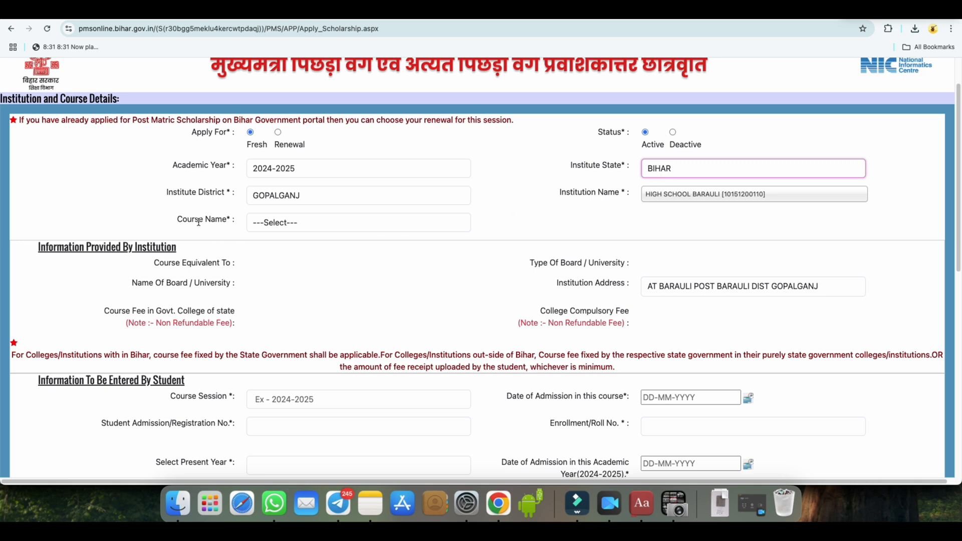
# Set the course name to Senior Secondary(10+2) Arts
pyautogui.click(287, 223)
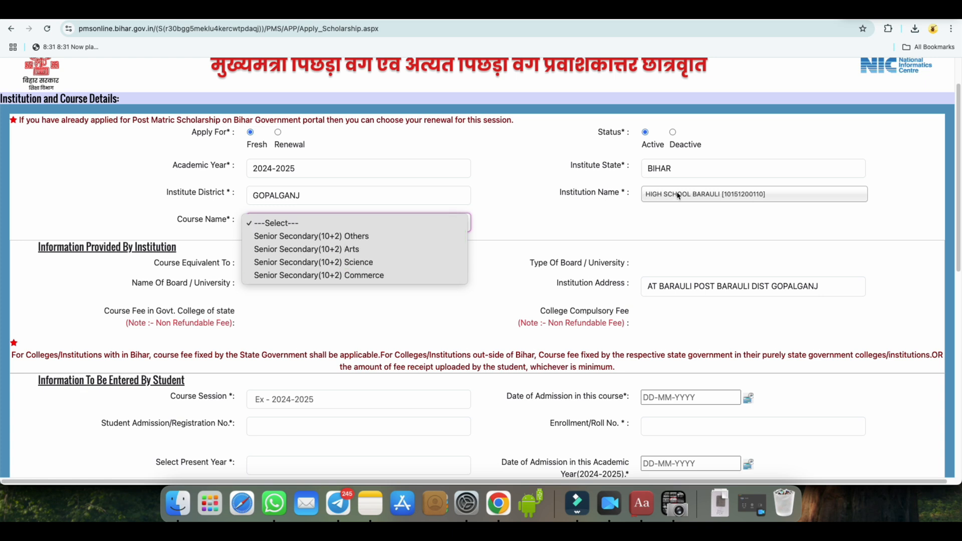
pyautogui.click(343, 250)
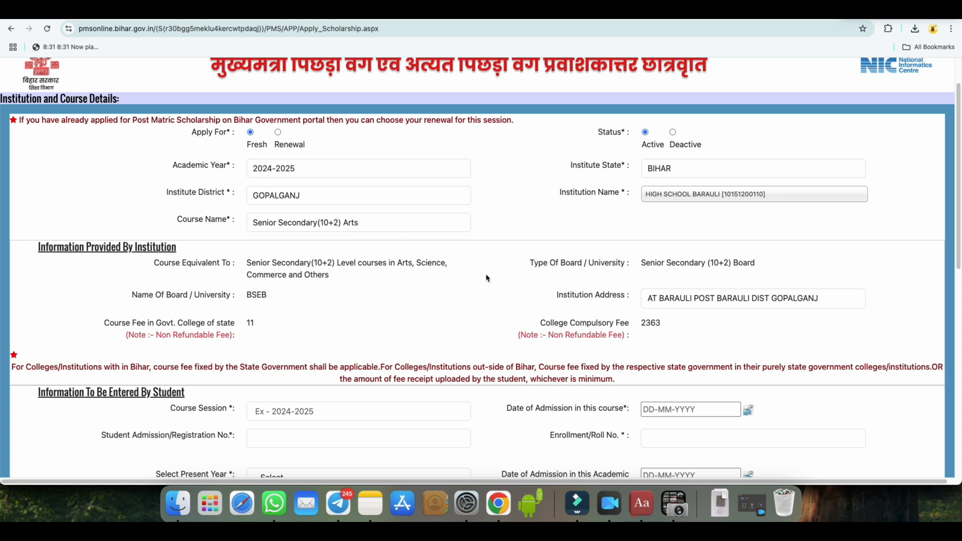
# Examine the board type, board name, institution address, government college course fee and college compulsory fee provided by the institution
pyautogui.scroll(-2, 411, 278)
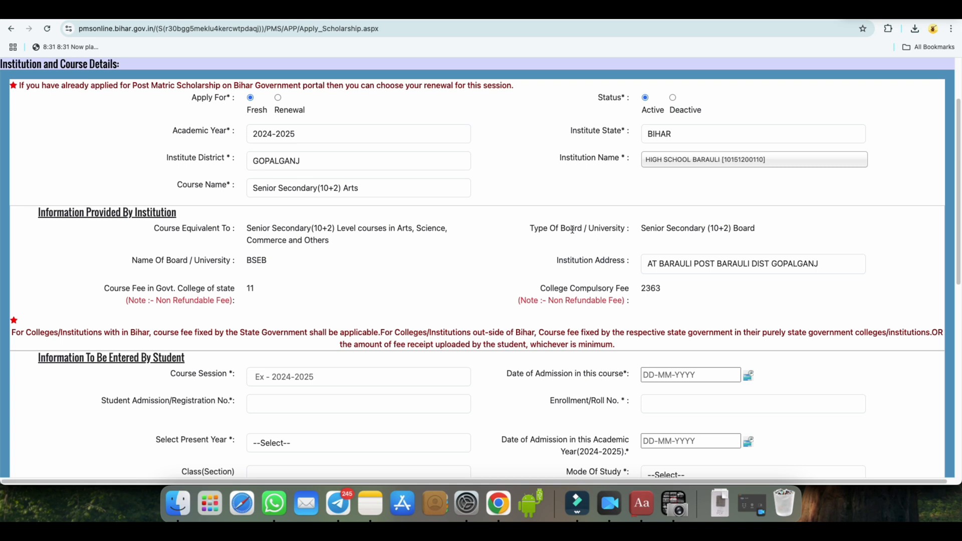
pyautogui.moveTo(642, 229); pyautogui.dragTo(771, 229)
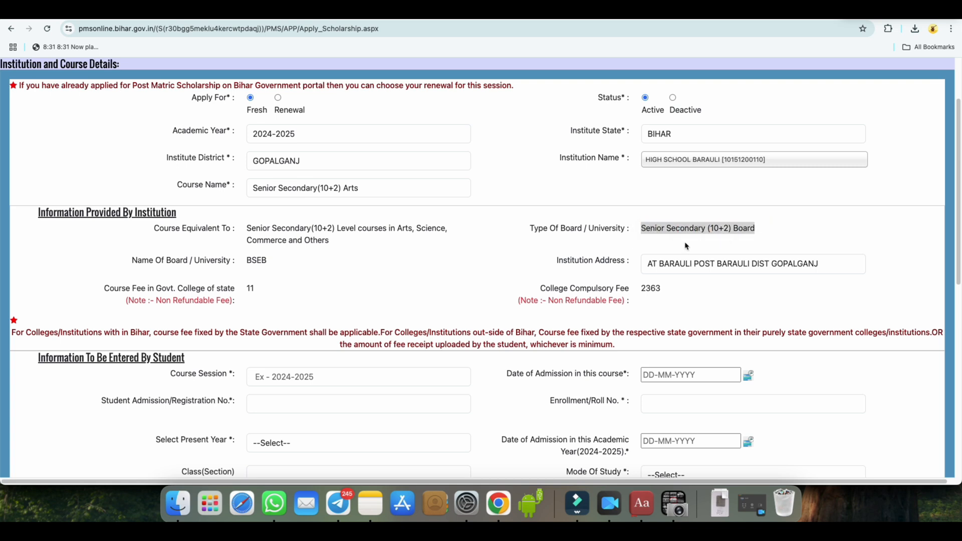
pyautogui.moveTo(199, 258); pyautogui.dragTo(205, 260)
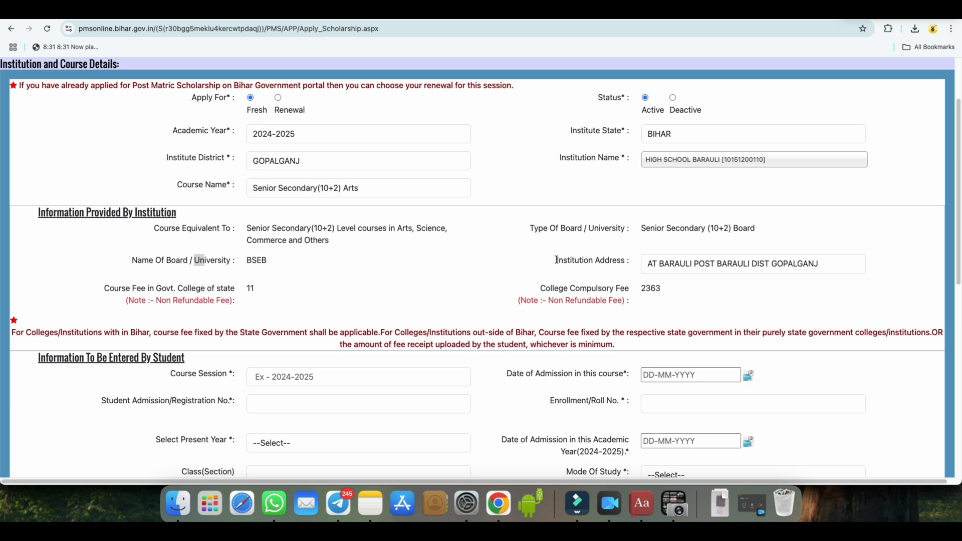
pyautogui.moveTo(556, 260); pyautogui.dragTo(620, 259)
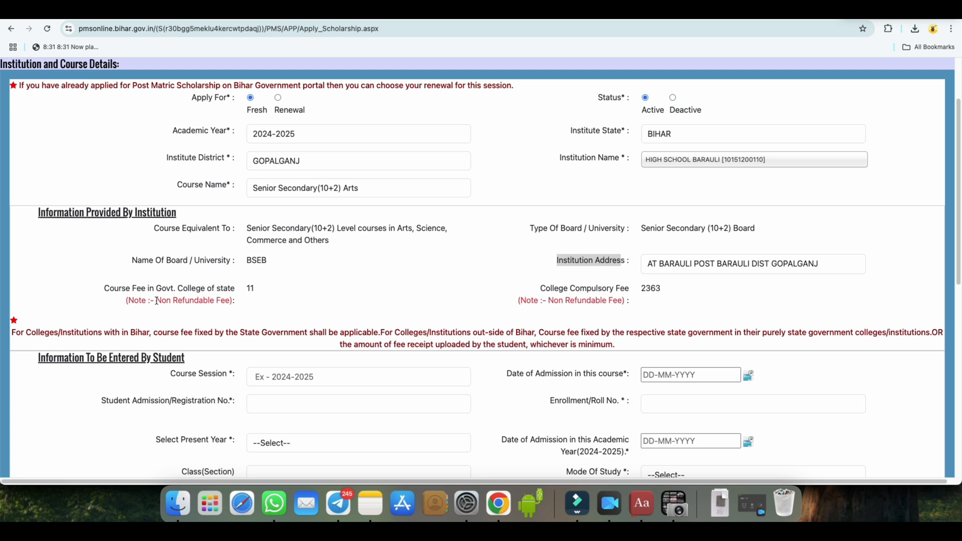
pyautogui.moveTo(105, 289); pyautogui.dragTo(167, 289)
pyautogui.click(223, 289)
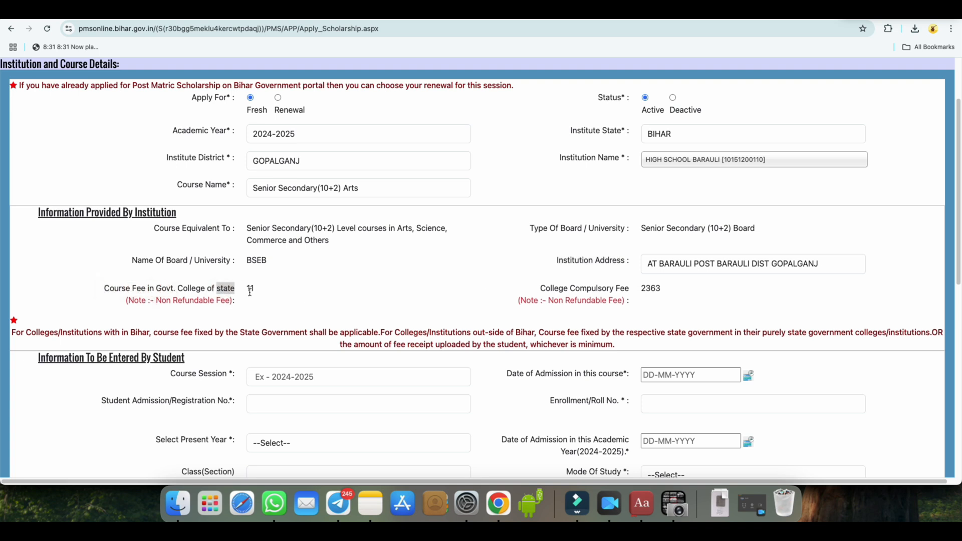
pyautogui.moveTo(246, 289); pyautogui.dragTo(257, 292)
pyautogui.click(365, 277)
pyautogui.moveTo(548, 301); pyautogui.dragTo(659, 296)
pyautogui.click(641, 289)
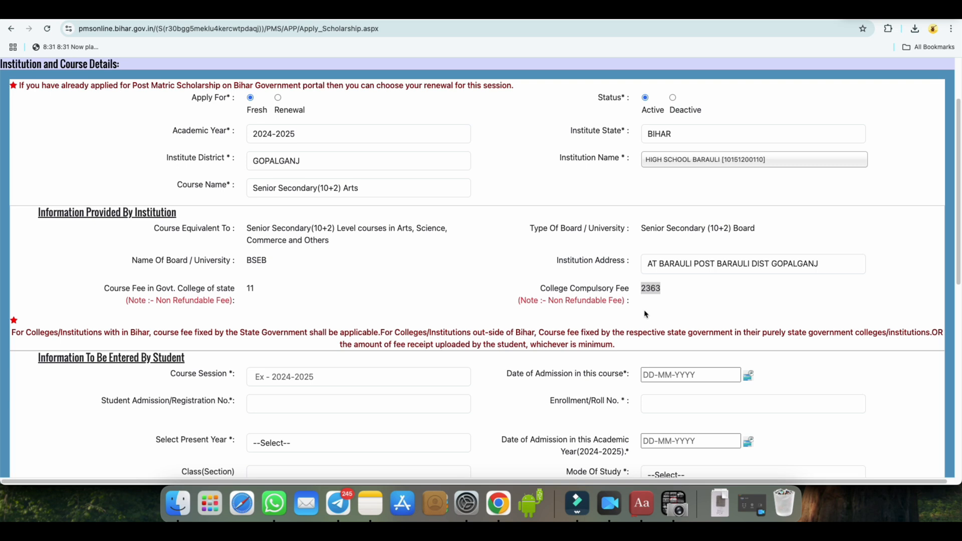
# Enter 2024-26 as the course session in the student information section
pyautogui.scroll(-5, 646, 315)
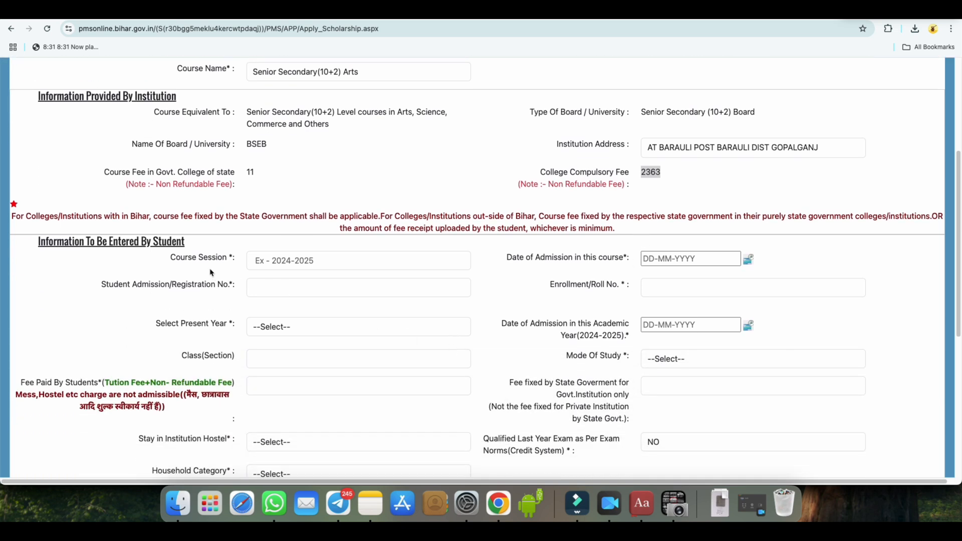
pyautogui.click(310, 261)
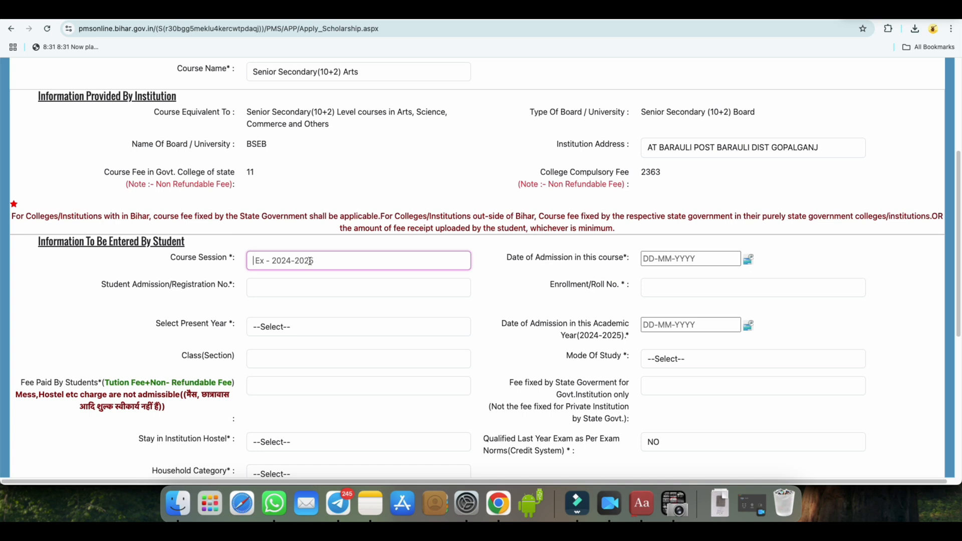
pyautogui.write('2024-26')
# Look for the course admission date on the scanned fee receipt and view the calendar for that date field
pyautogui.click(599, 260)
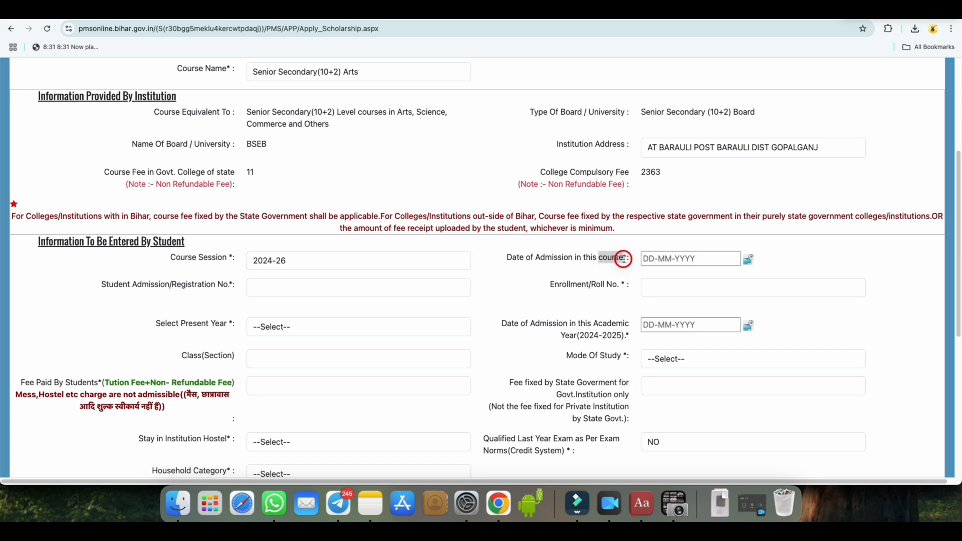
pyautogui.click(723, 261)
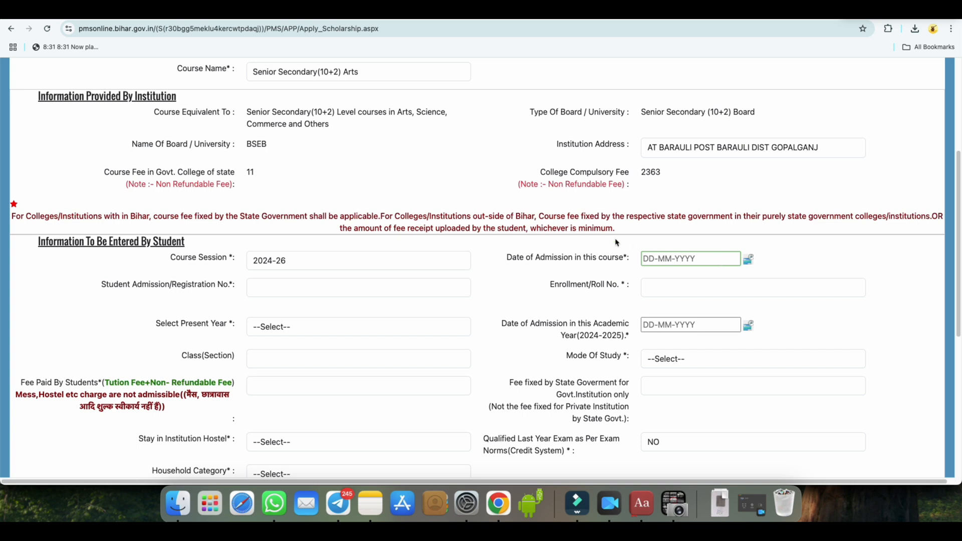
pyautogui.click(561, 11)
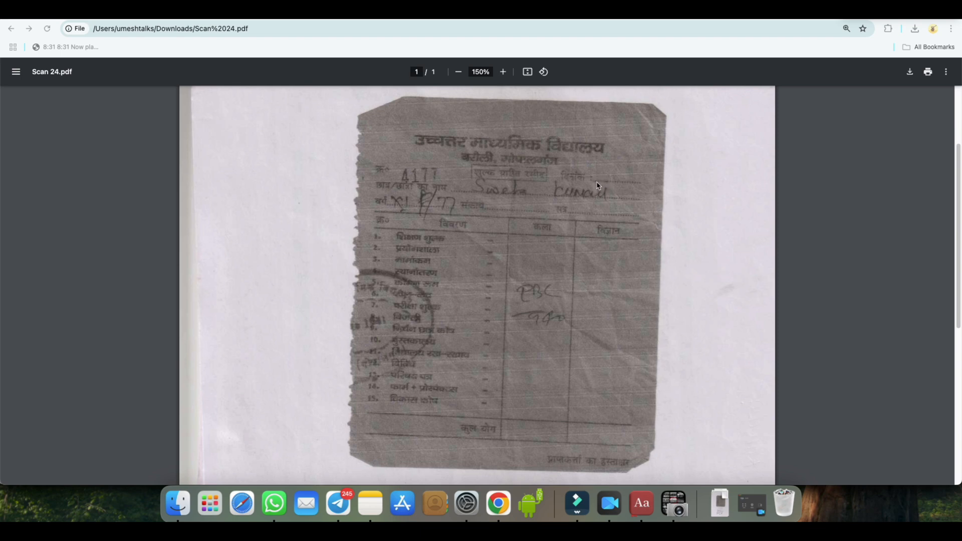
pyautogui.click(280, 10)
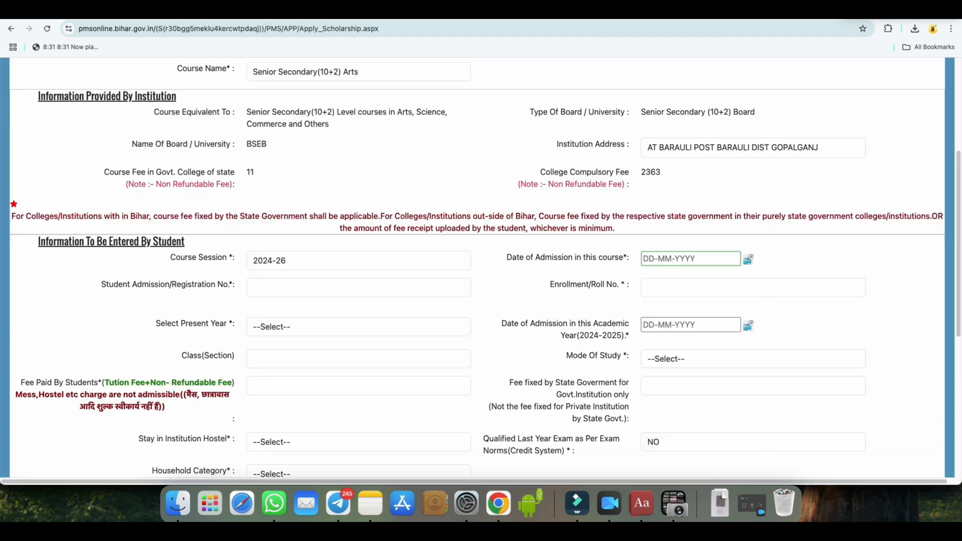
pyautogui.click(748, 259)
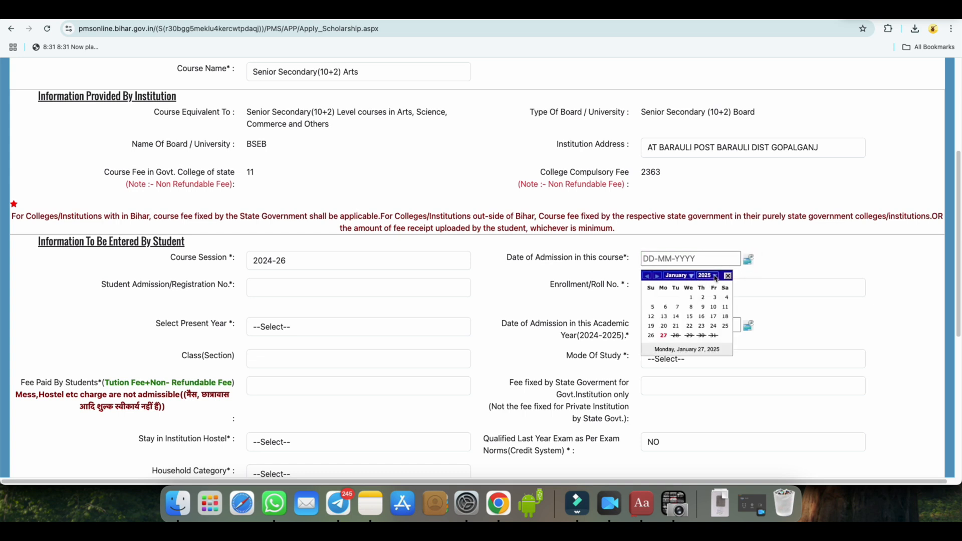
pyautogui.click(764, 263)
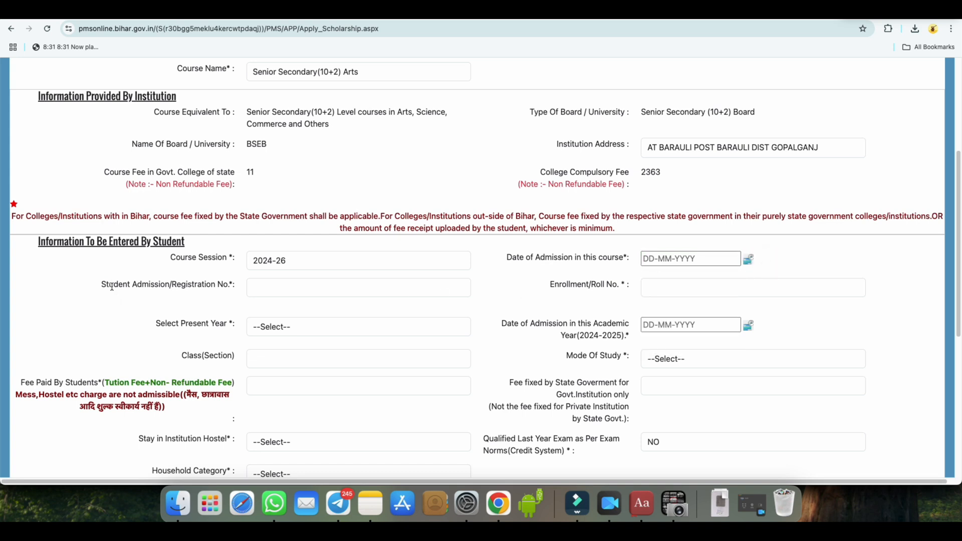
# Consult the scanned fee receipt for the student admission number and the enrollment or roll number
pyautogui.moveTo(137, 286); pyautogui.dragTo(144, 286)
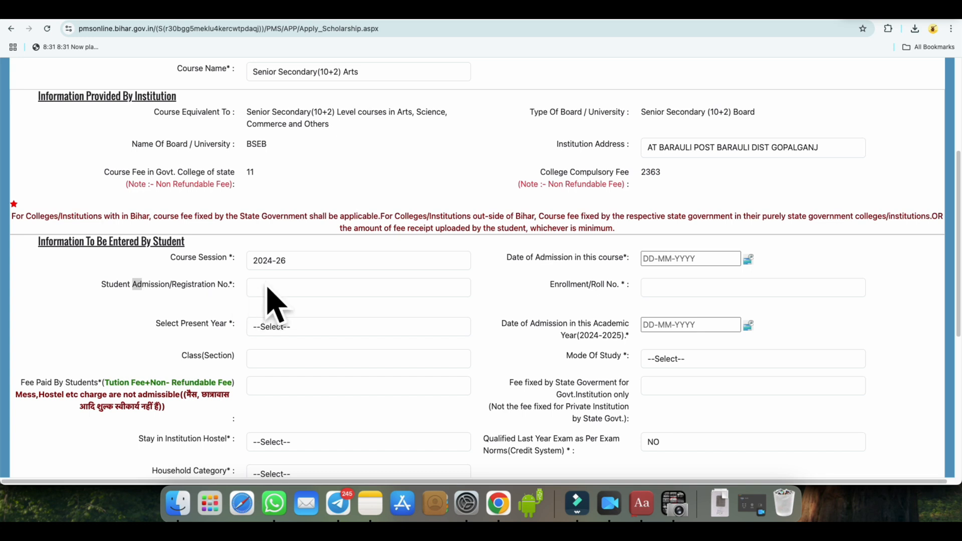
pyautogui.click(330, 11)
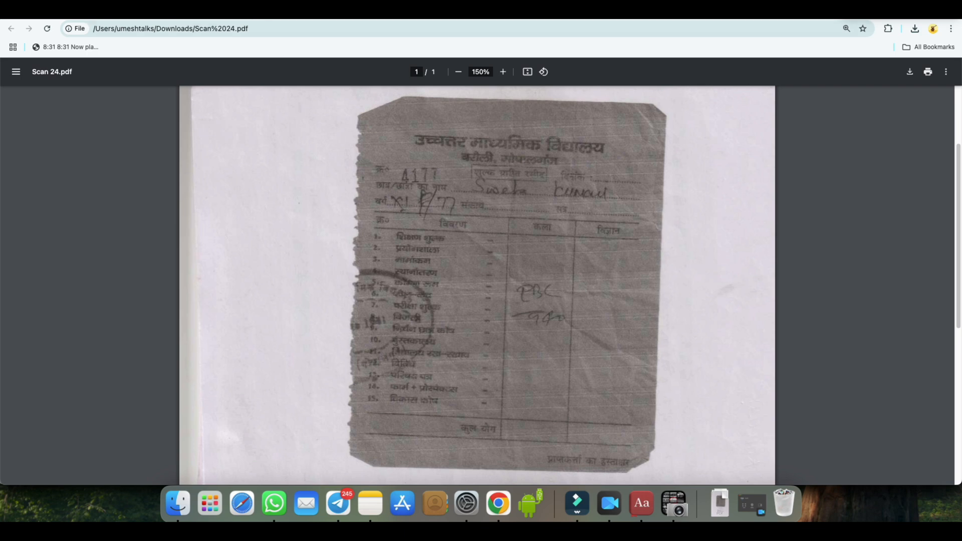
pyautogui.click(261, 11)
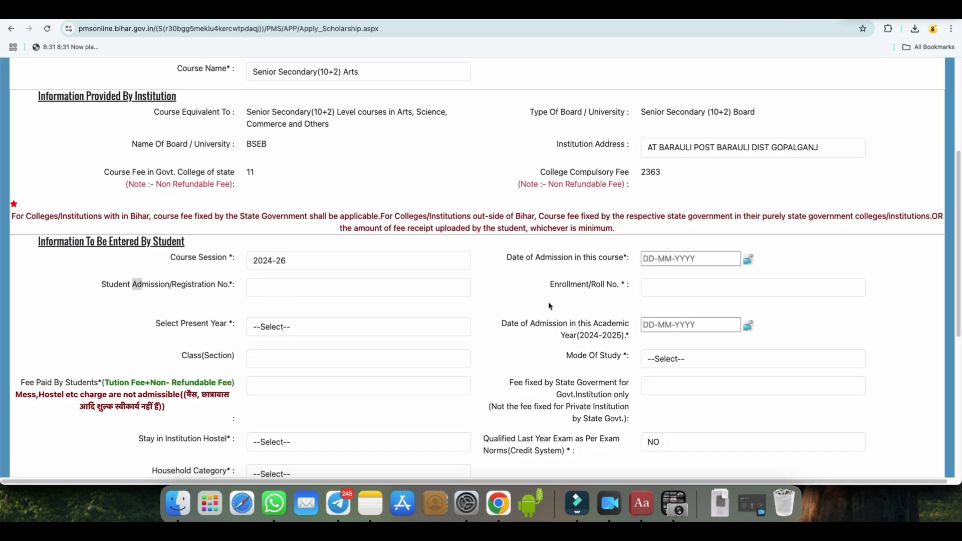
pyautogui.moveTo(549, 285); pyautogui.dragTo(611, 286)
pyautogui.click(381, 11)
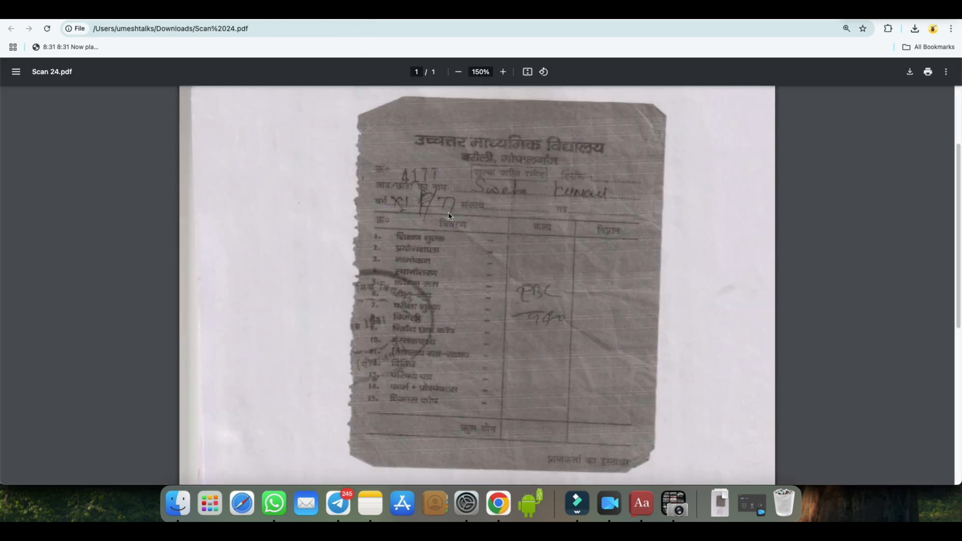
pyautogui.click(250, 12)
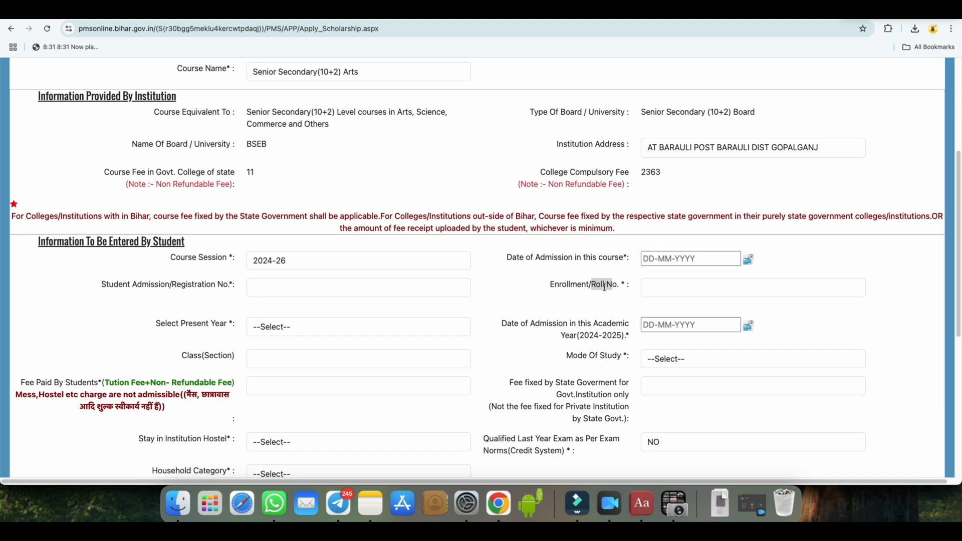
# Set the present year to 1 and the mode of study to Regular
pyautogui.moveTo(158, 326); pyautogui.dragTo(235, 325)
pyautogui.click(284, 329)
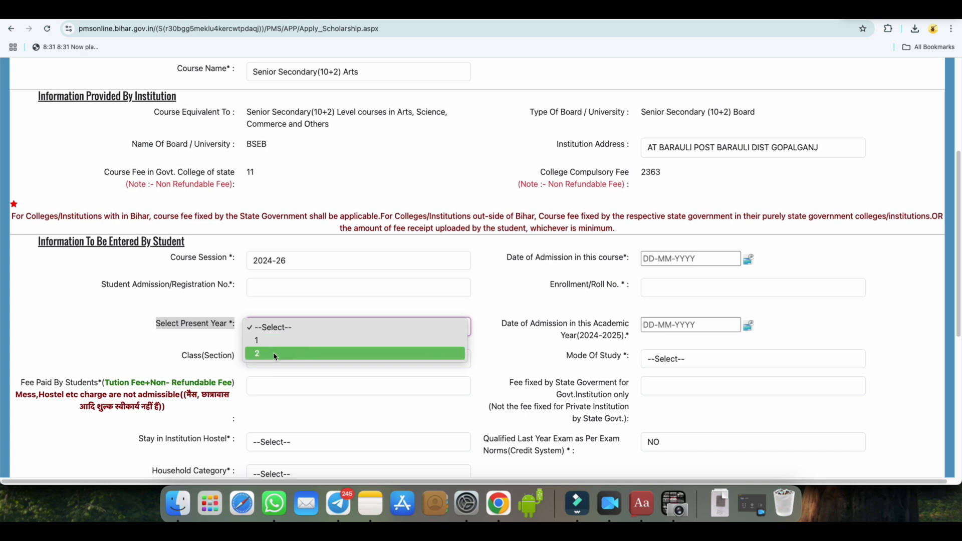
pyautogui.click(280, 341)
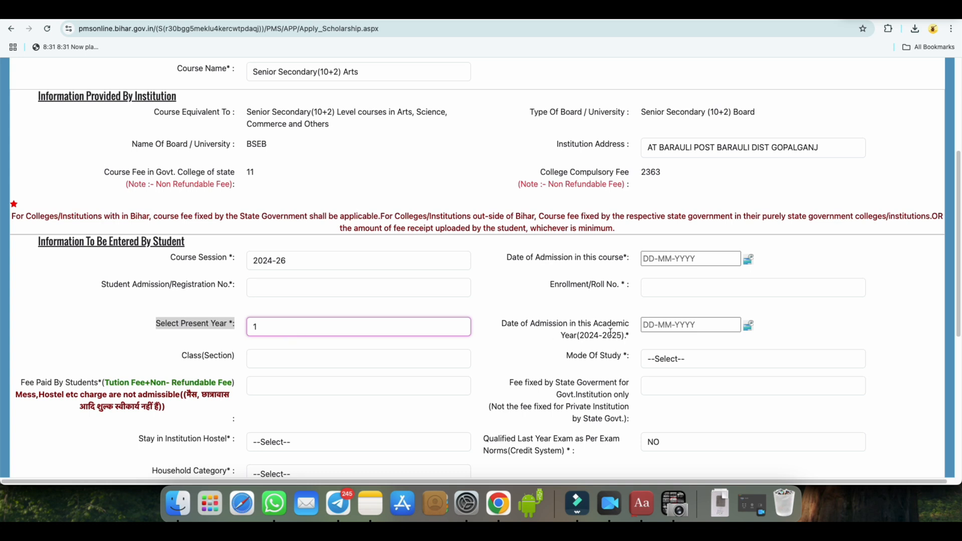
pyautogui.moveTo(582, 336); pyautogui.dragTo(623, 335)
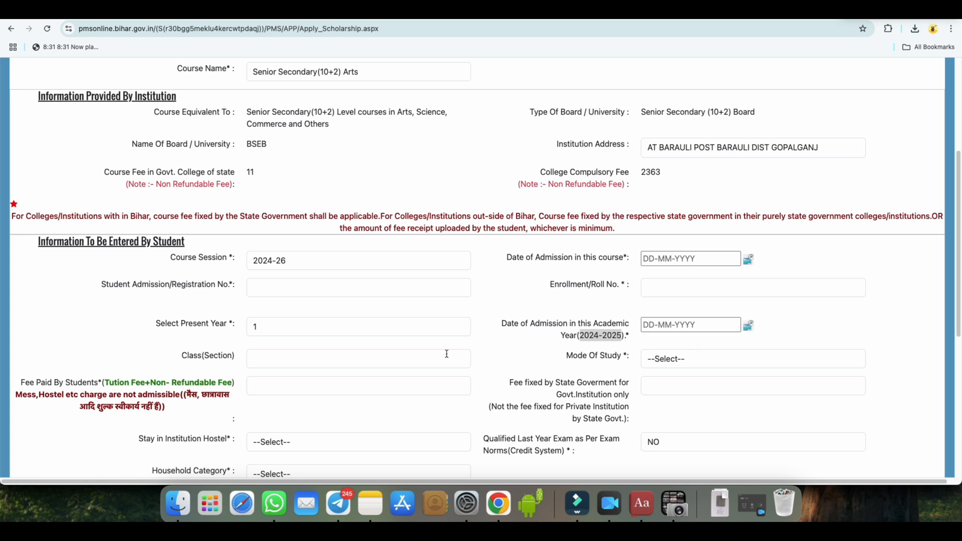
pyautogui.moveTo(182, 356); pyautogui.dragTo(232, 355)
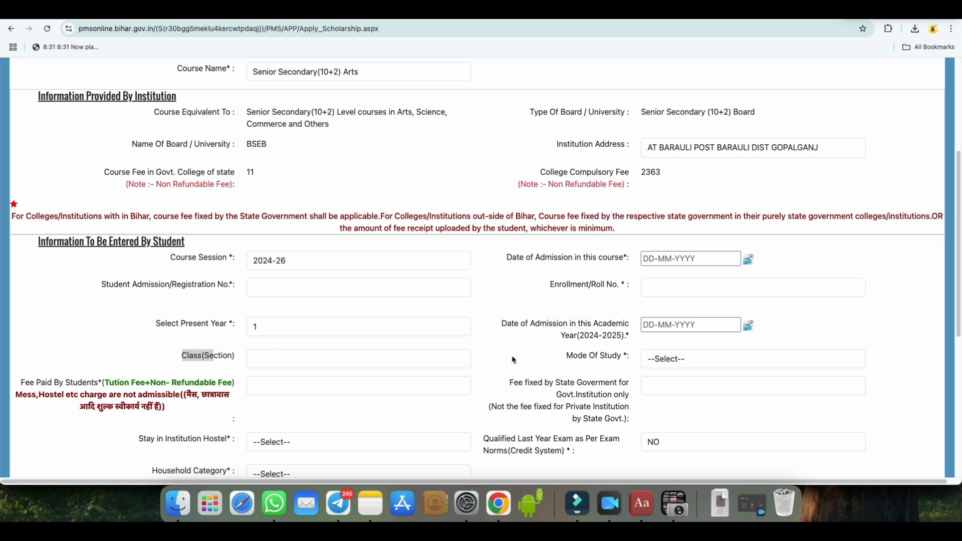
pyautogui.click(664, 360)
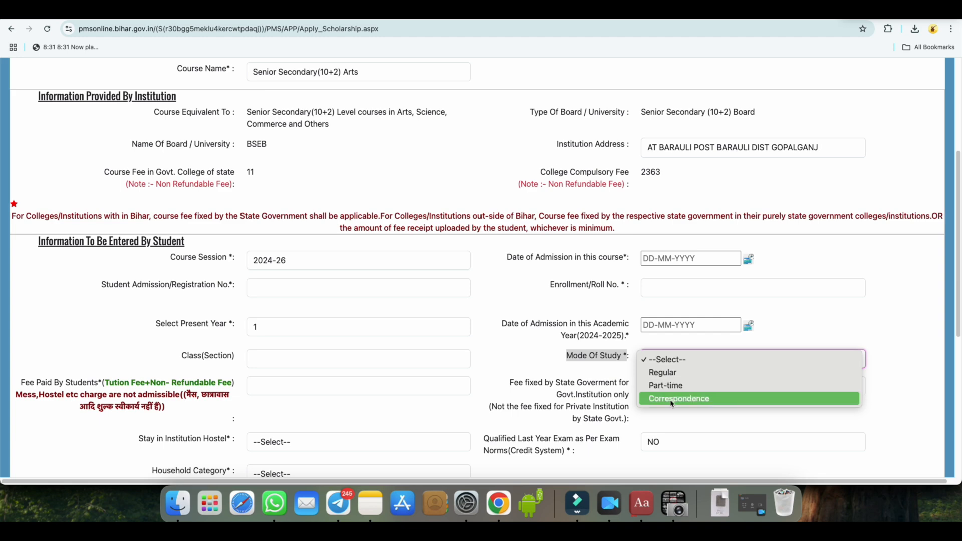
pyautogui.click(665, 373)
pyautogui.scroll(-3, 648, 362)
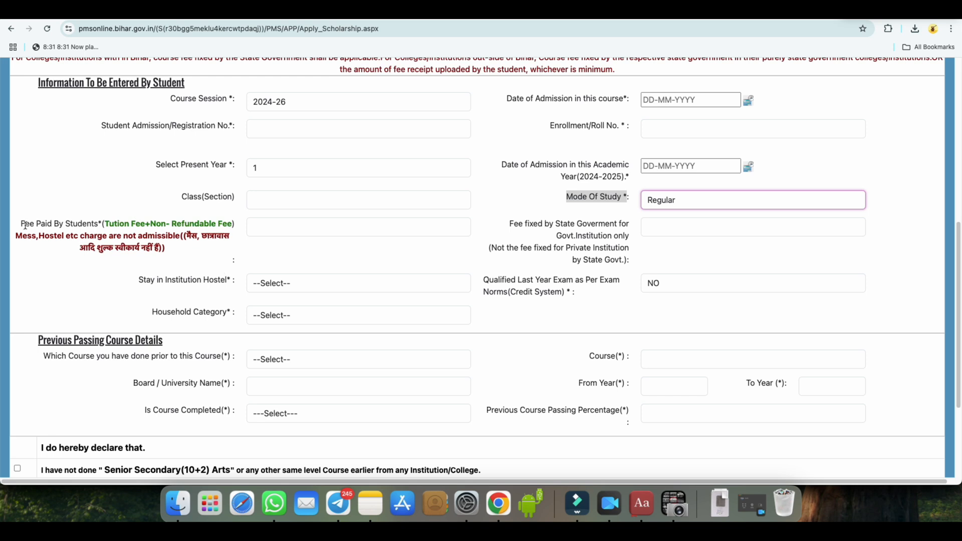
# Check the scanned fee receipt against the form's requirements for the fee paid by the student and the fee fixed by the state government
pyautogui.moveTo(22, 224); pyautogui.dragTo(208, 235)
pyautogui.click(187, 235)
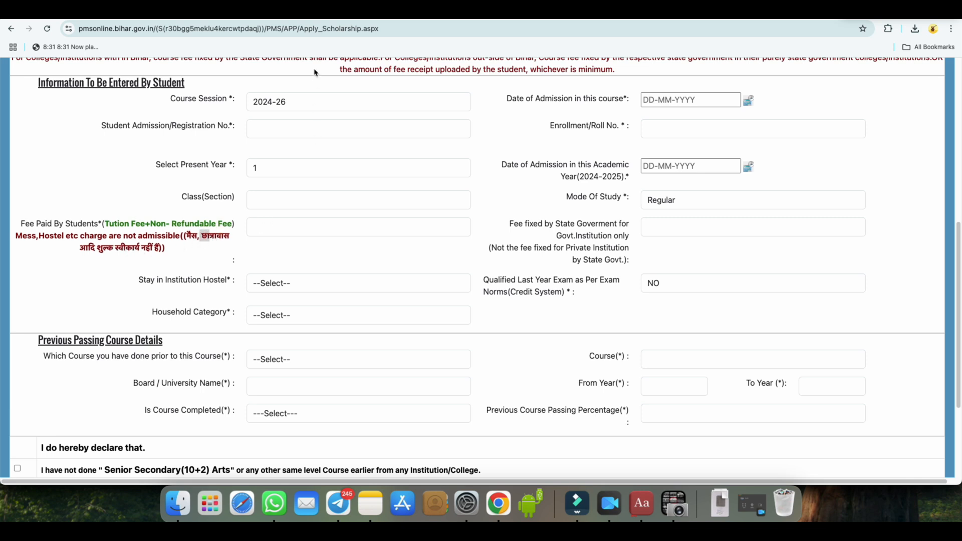
pyautogui.click(334, 15)
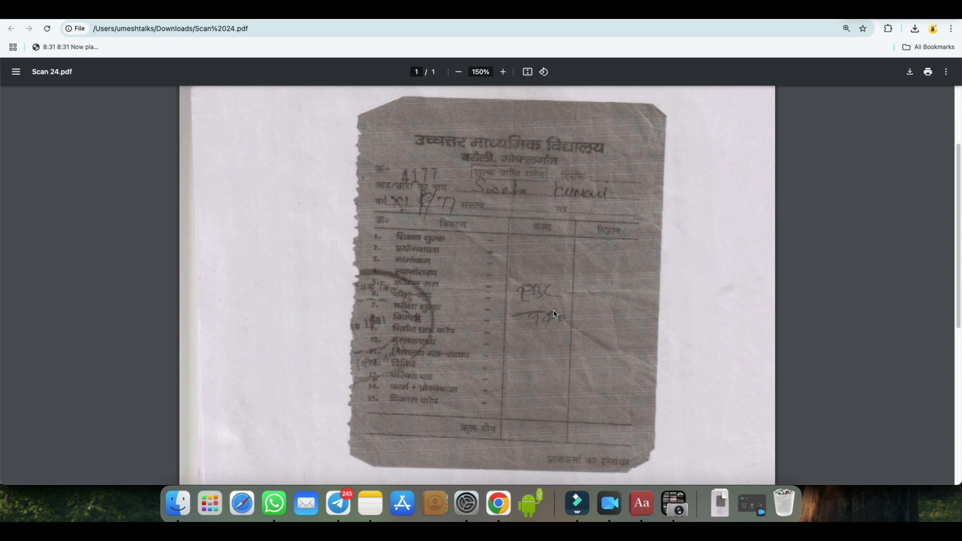
pyautogui.click(258, 11)
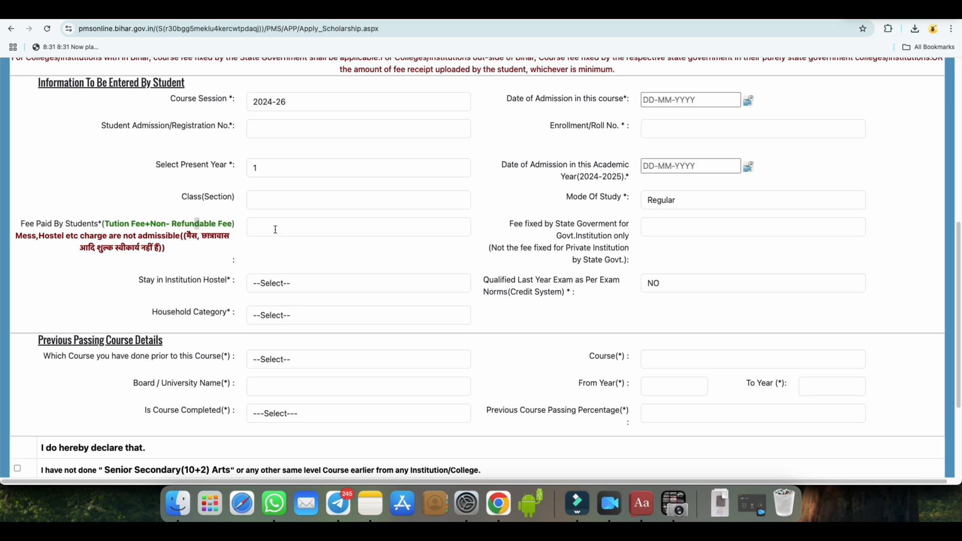
pyautogui.click(298, 13)
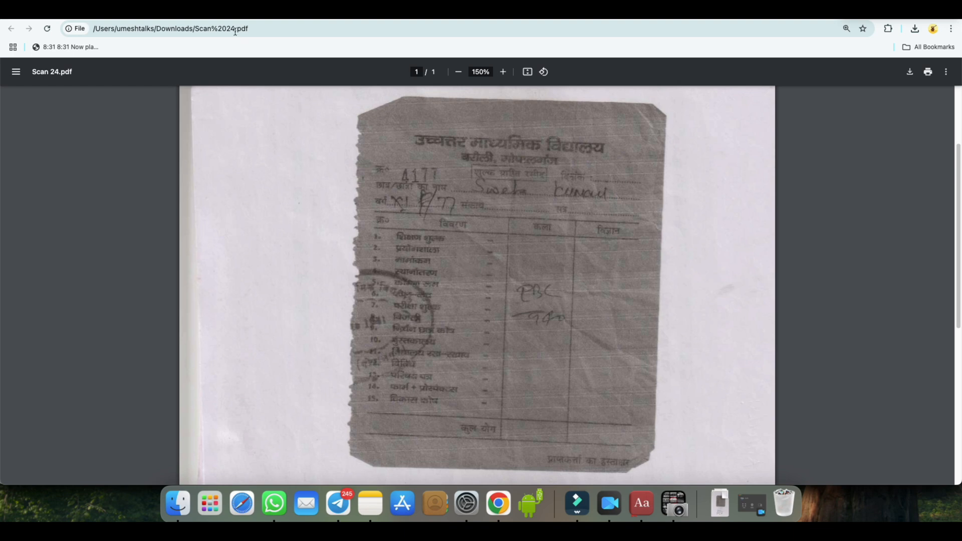
pyautogui.click(232, 14)
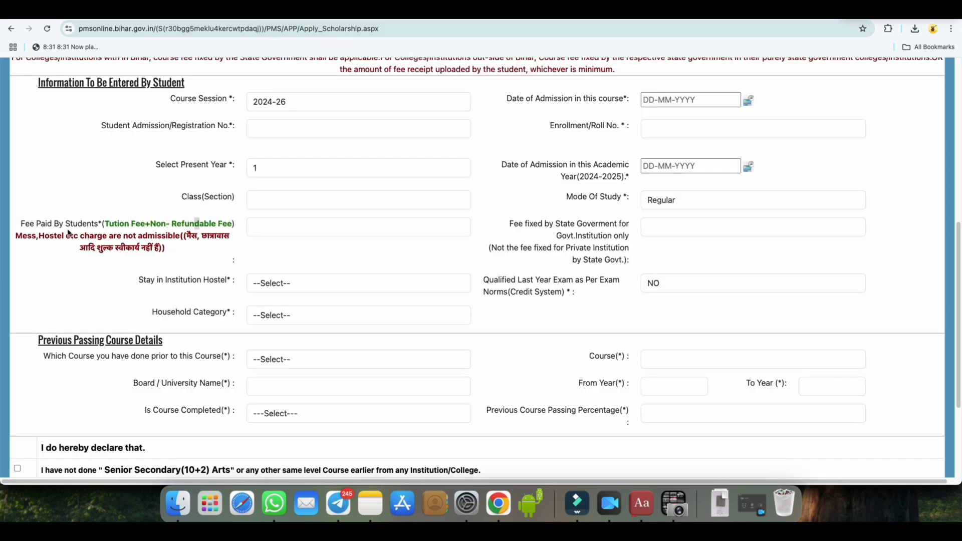
pyautogui.click(348, 11)
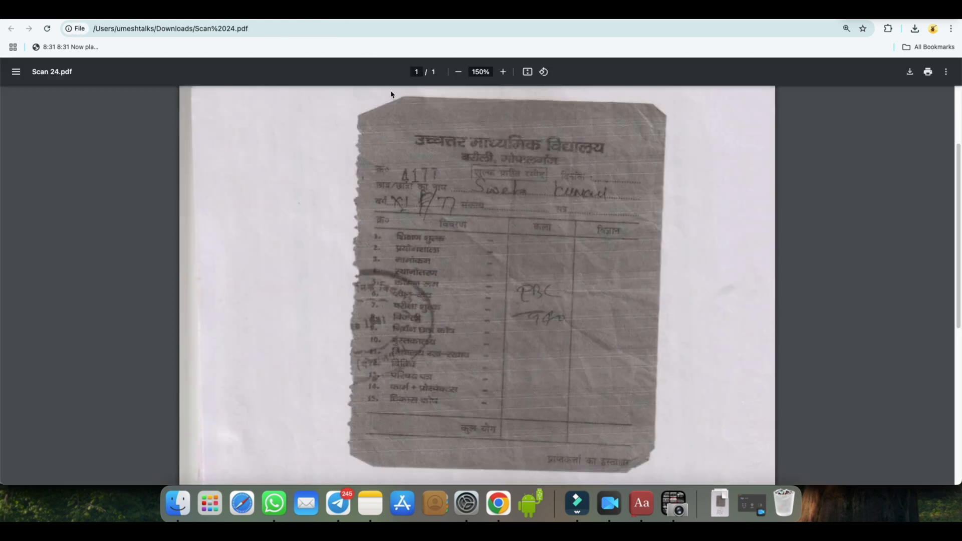
pyautogui.click(247, 11)
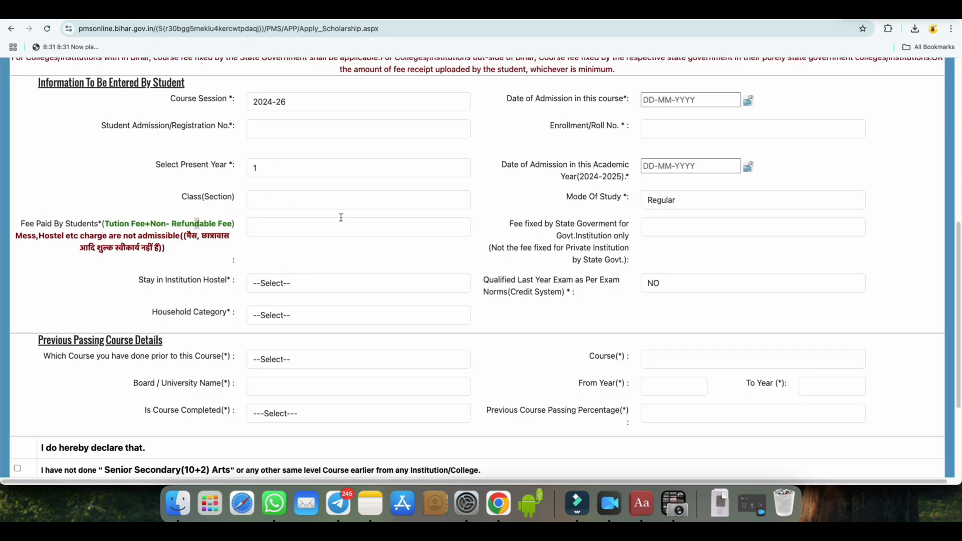
pyautogui.moveTo(591, 224); pyautogui.dragTo(616, 221)
pyautogui.moveTo(511, 224); pyautogui.dragTo(541, 224)
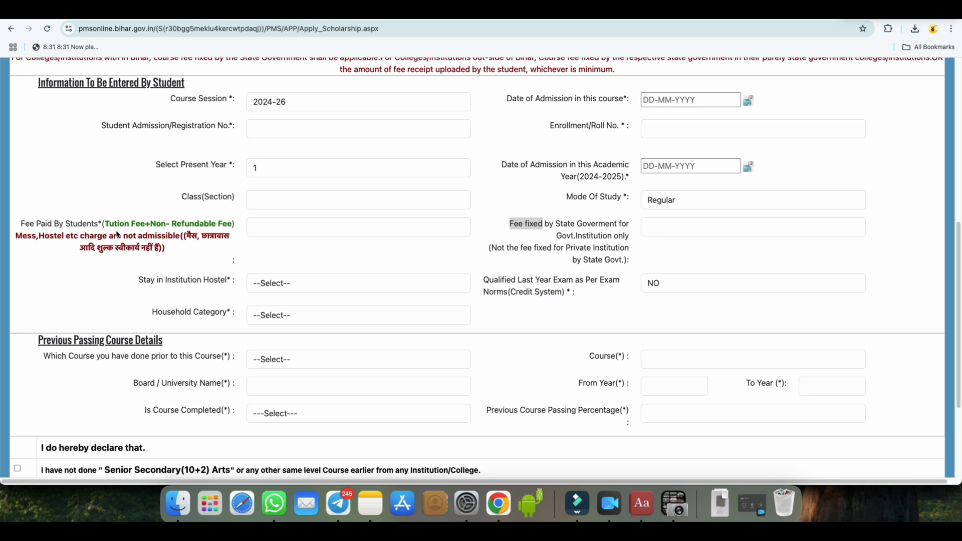
pyautogui.click(101, 223)
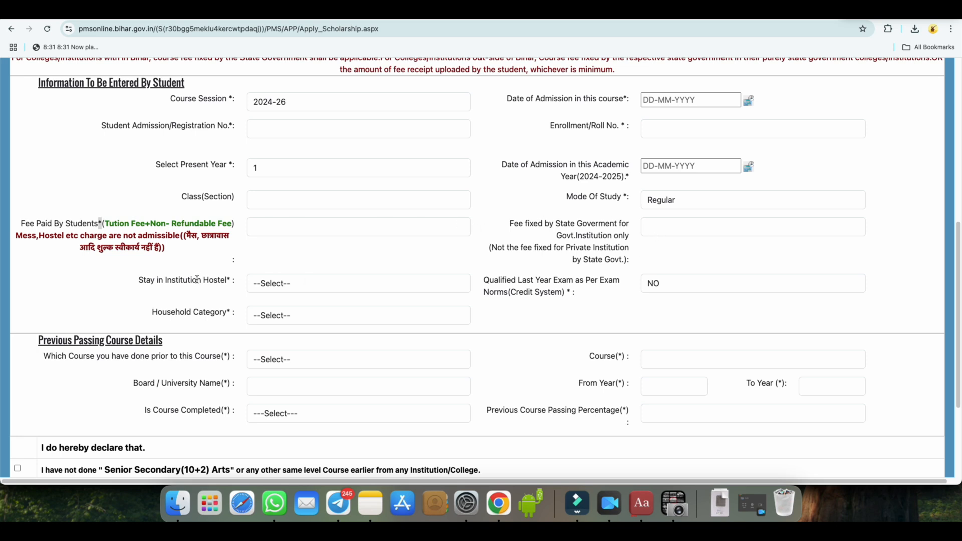
# Answer NO for staying in the institution hostel and NO for qualifying last year's exam under the credit system norms
pyautogui.moveTo(166, 280); pyautogui.dragTo(226, 280)
pyautogui.click(283, 284)
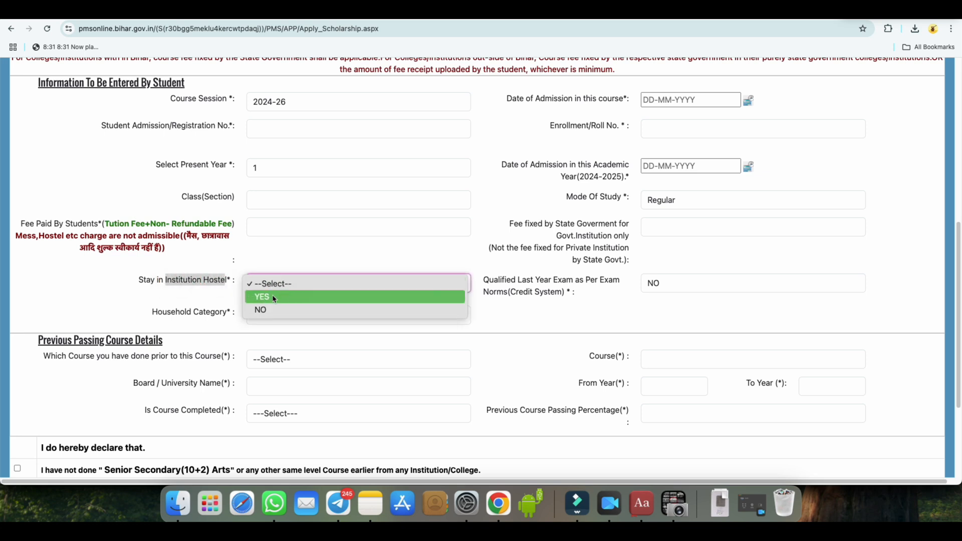
pyautogui.click(273, 310)
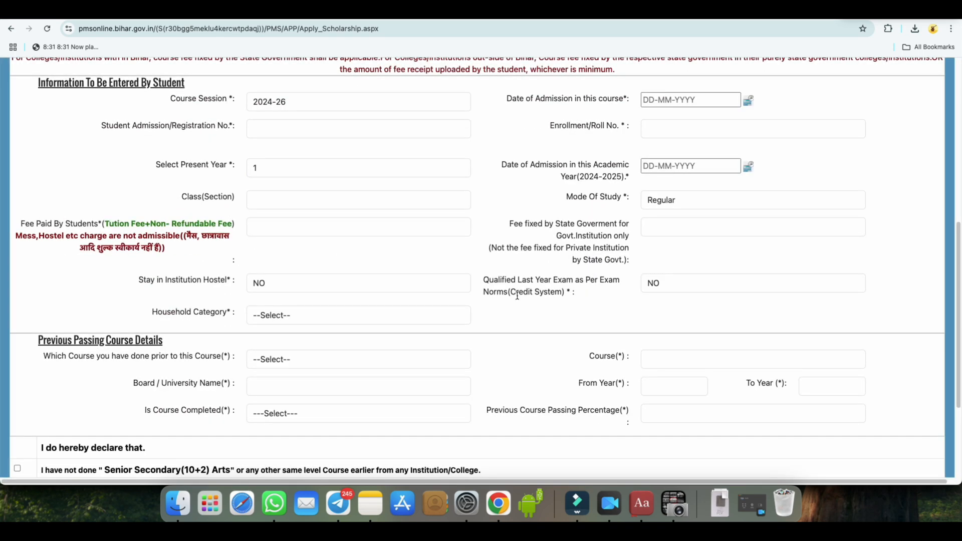
pyautogui.moveTo(514, 292); pyautogui.dragTo(562, 293)
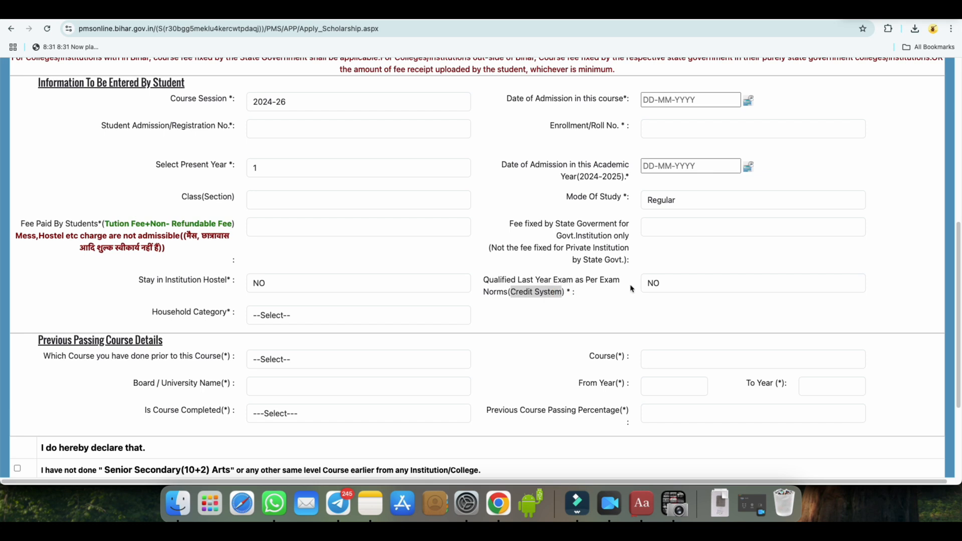
pyautogui.click(659, 289)
pyautogui.click(658, 285)
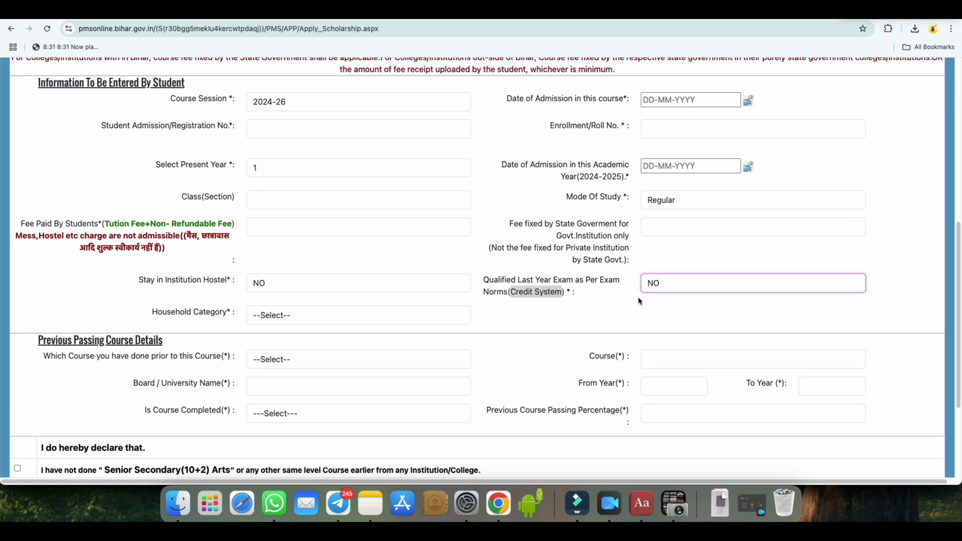
# Set the student's household category to Poorest
pyautogui.scroll(-1, 628, 302)
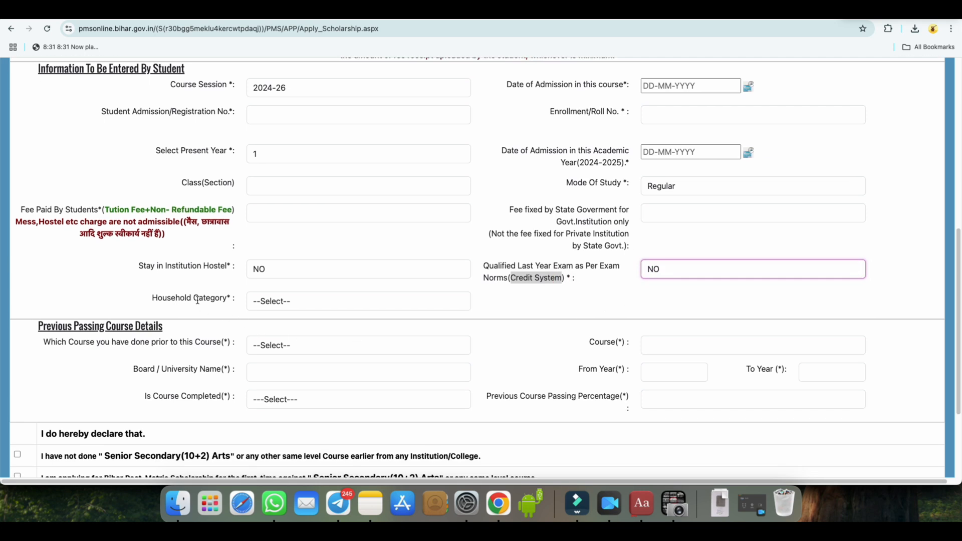
pyautogui.click(287, 303)
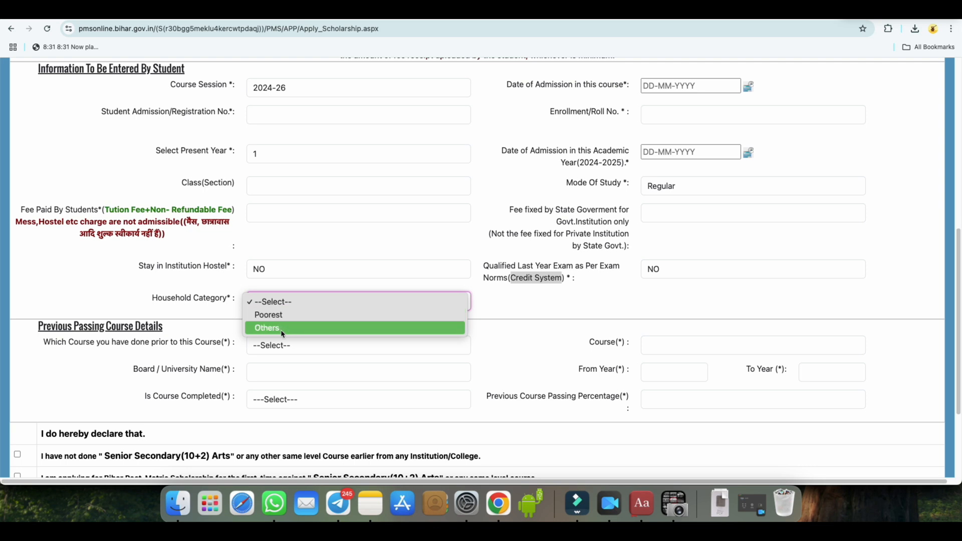
pyautogui.click(281, 314)
# Choose (Group-B) Other Professional Courses as the course done prior to this one and view the courses offered for that group
pyautogui.scroll(-3, 544, 301)
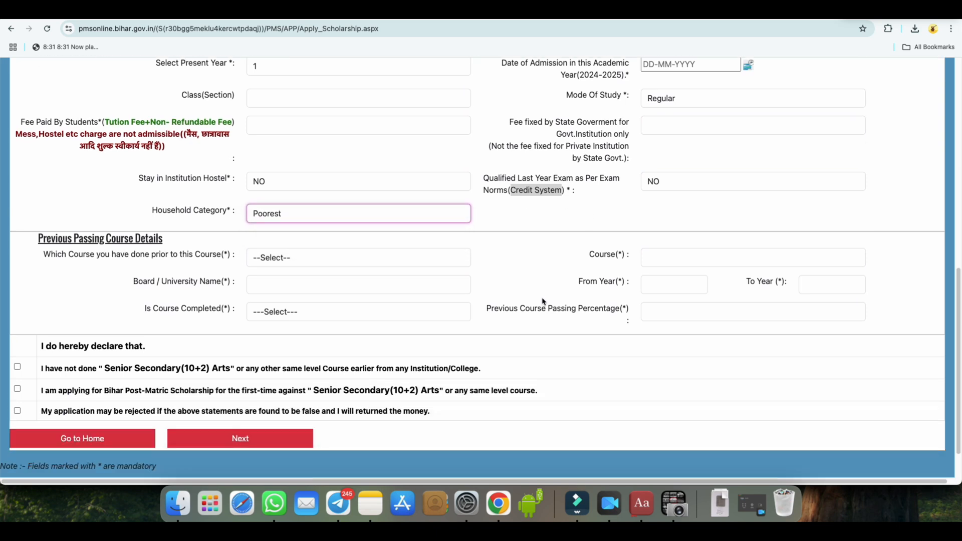
pyautogui.moveTo(64, 239); pyautogui.dragTo(164, 244)
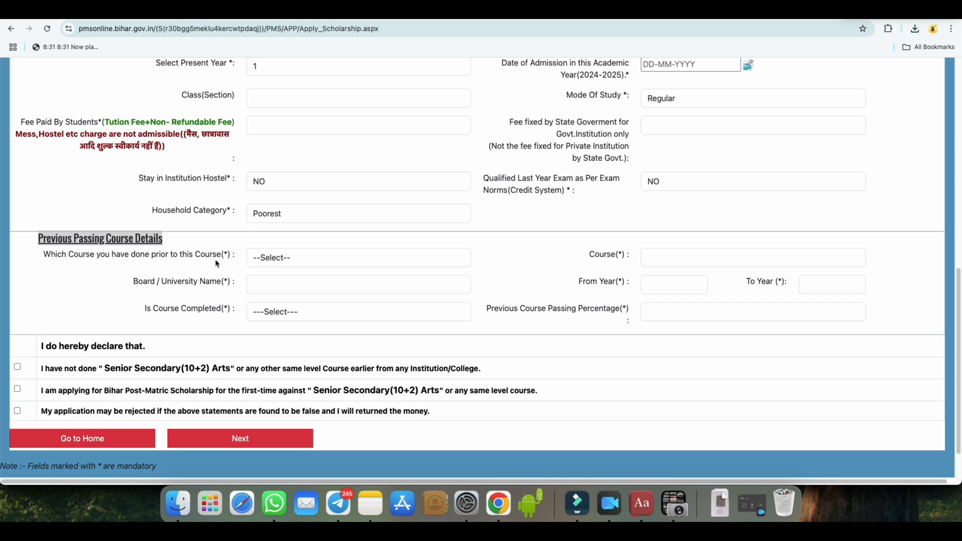
pyautogui.moveTo(582, 310); pyautogui.dragTo(614, 312)
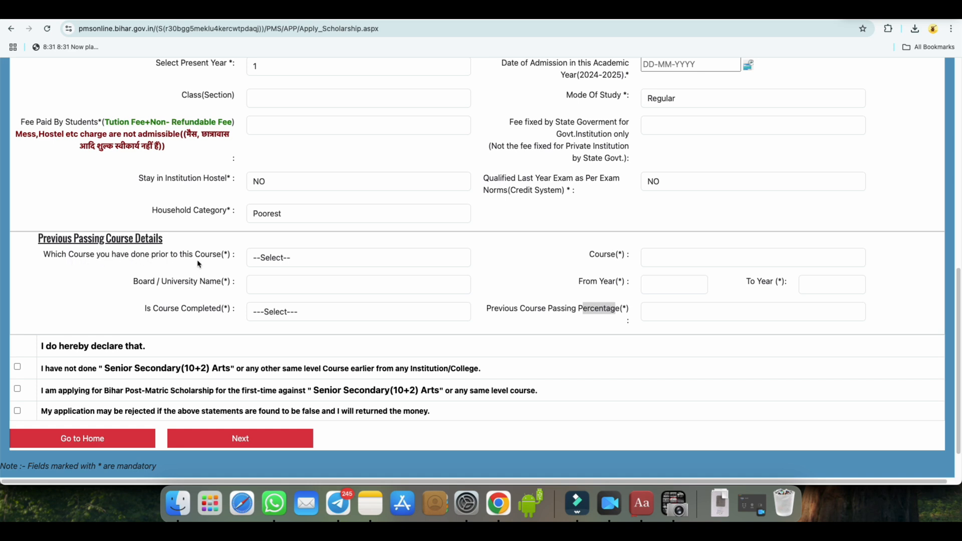
pyautogui.moveTo(151, 255); pyautogui.dragTo(220, 255)
pyautogui.rightClick(221, 256)
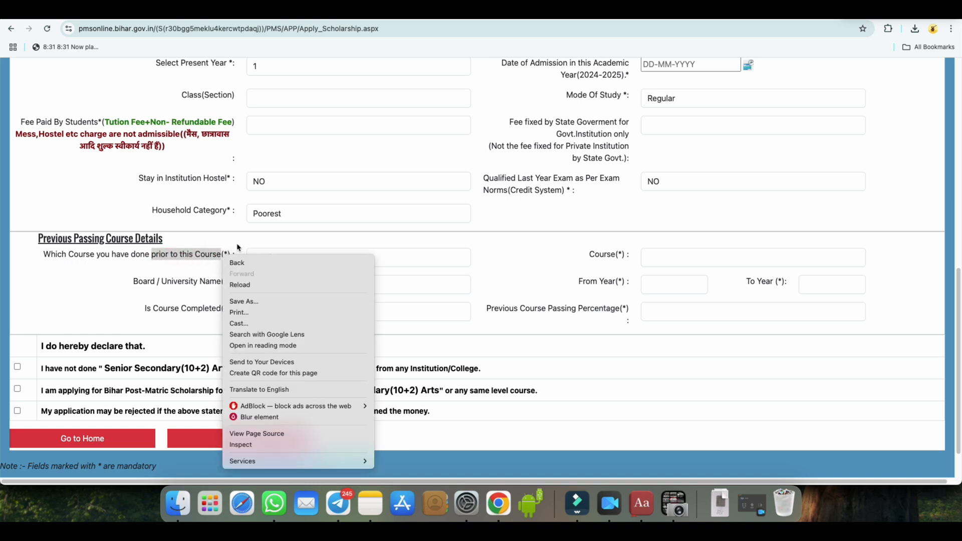
pyautogui.click(277, 258)
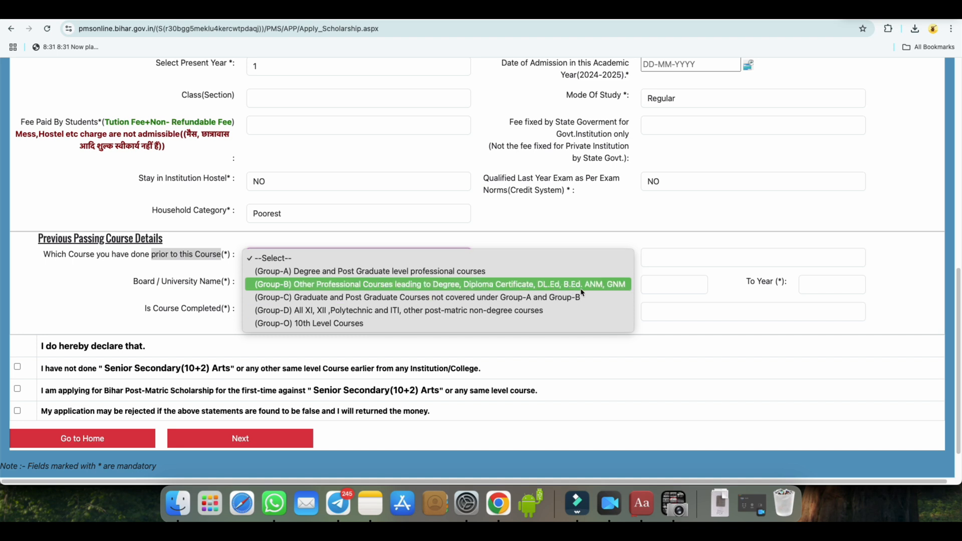
pyautogui.click(620, 289)
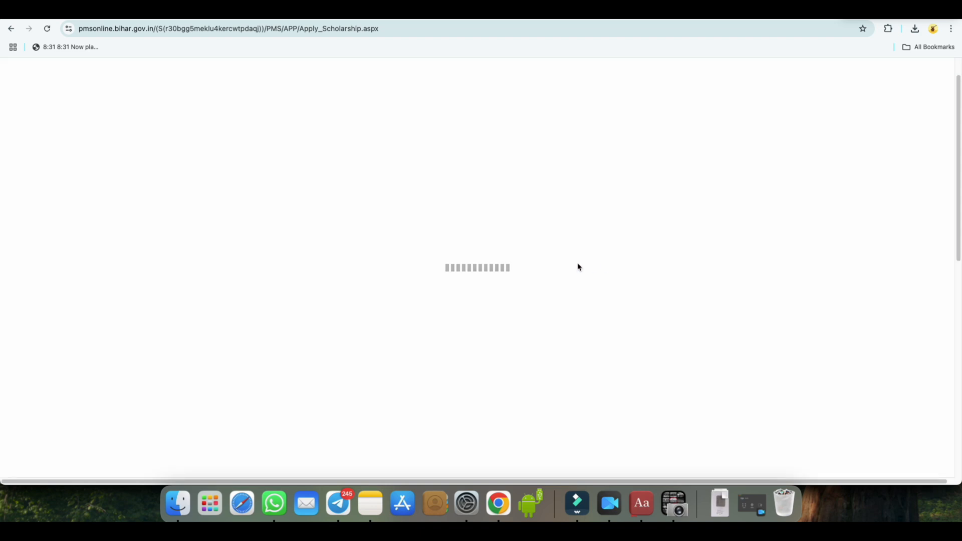
pyautogui.click(675, 258)
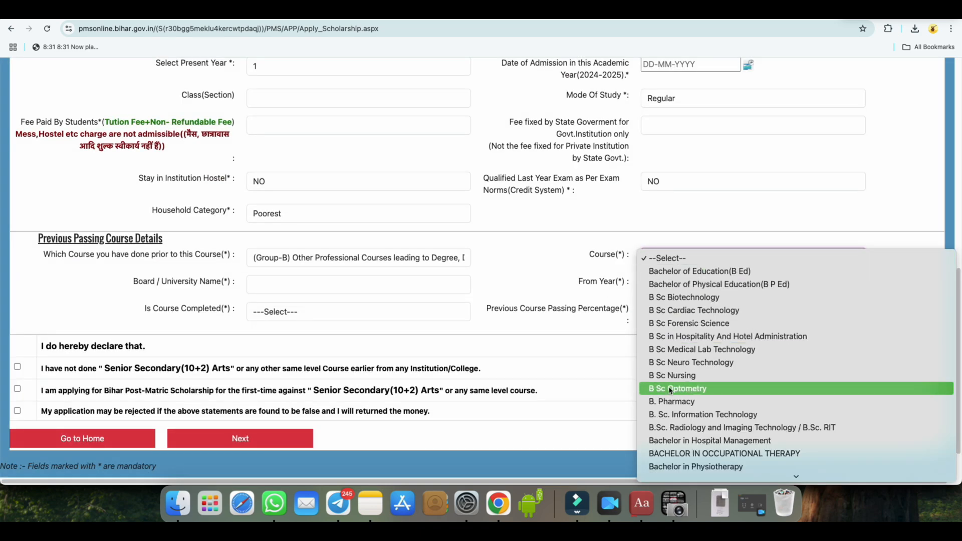
pyautogui.click(357, 258)
# Set the previously passed course group to (Group-O) 10th Level Courses and the course to 10th
pyautogui.click(356, 258)
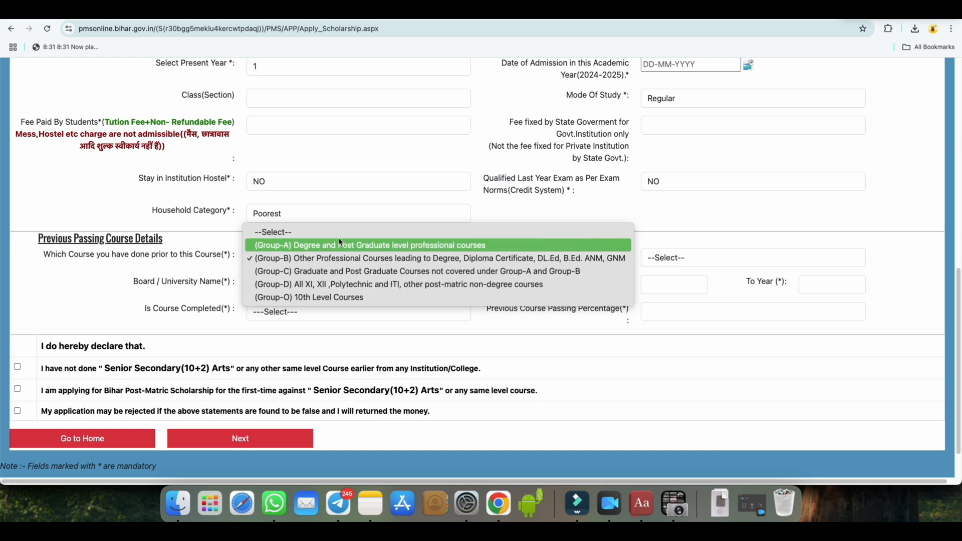
pyautogui.click(336, 298)
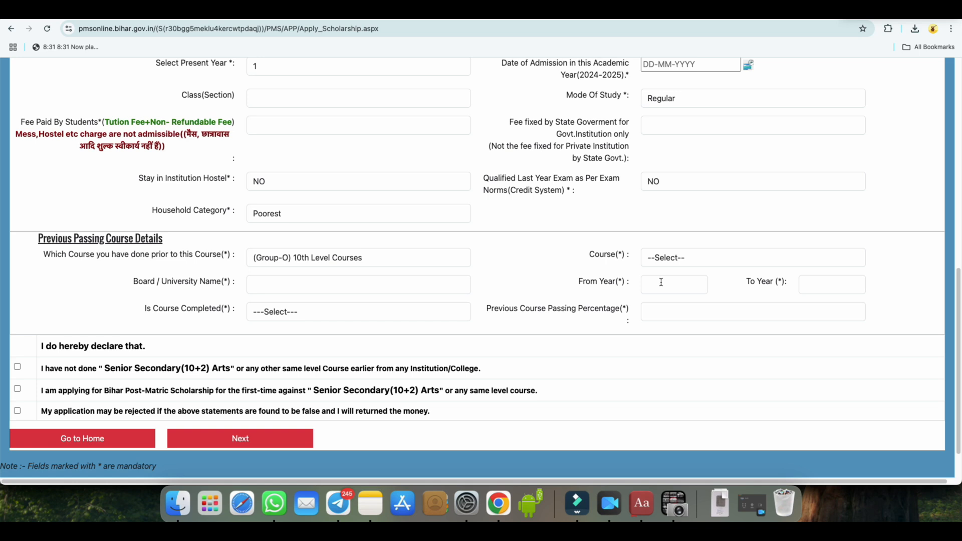
pyautogui.click(669, 260)
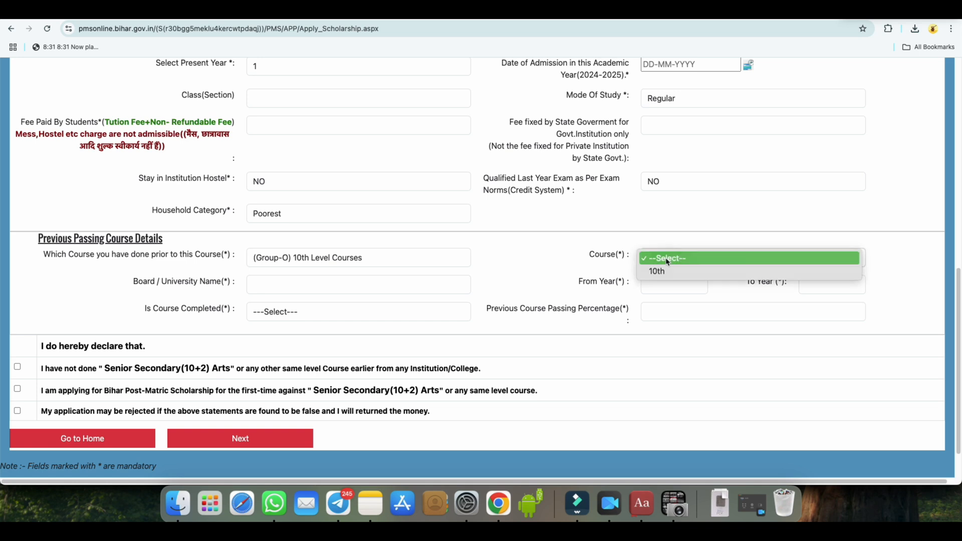
pyautogui.click(671, 270)
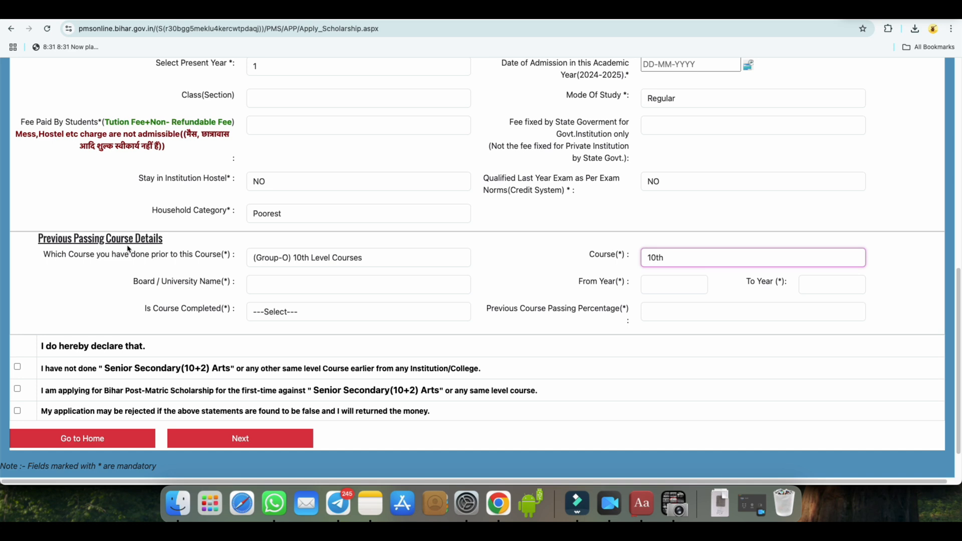
# Review the board, year and percentage fields of the previous course details and mark that course as completed with Yes
pyautogui.click(135, 281)
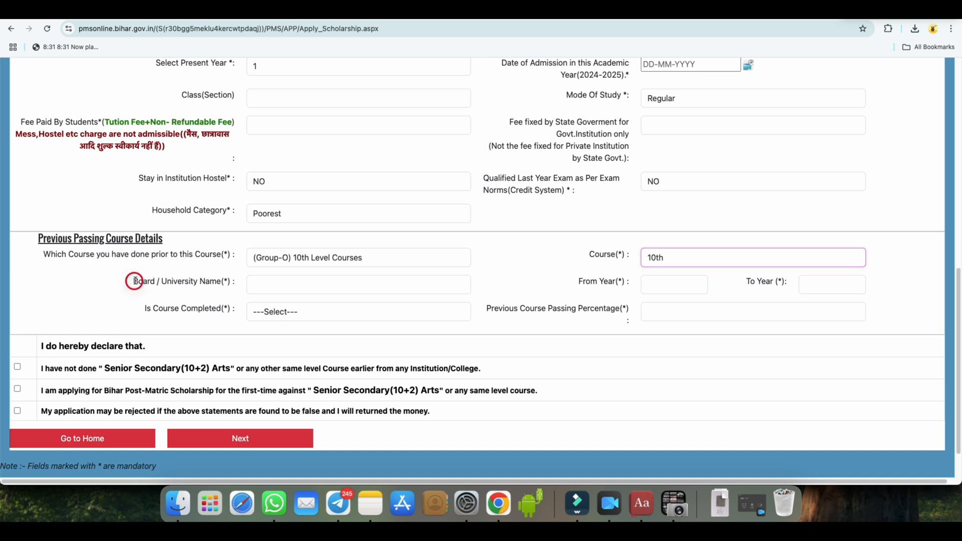
pyautogui.moveTo(134, 281); pyautogui.dragTo(216, 283)
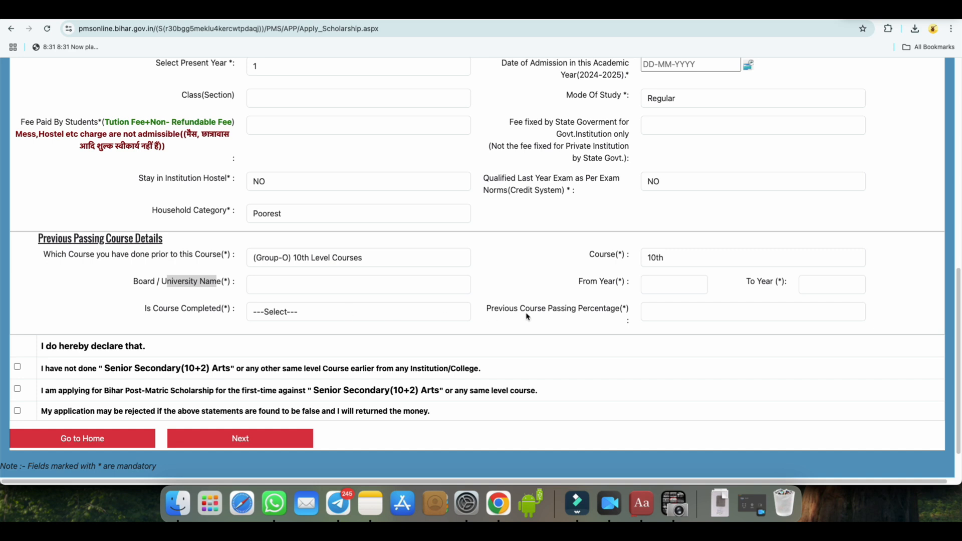
pyautogui.moveTo(579, 282); pyautogui.dragTo(615, 282)
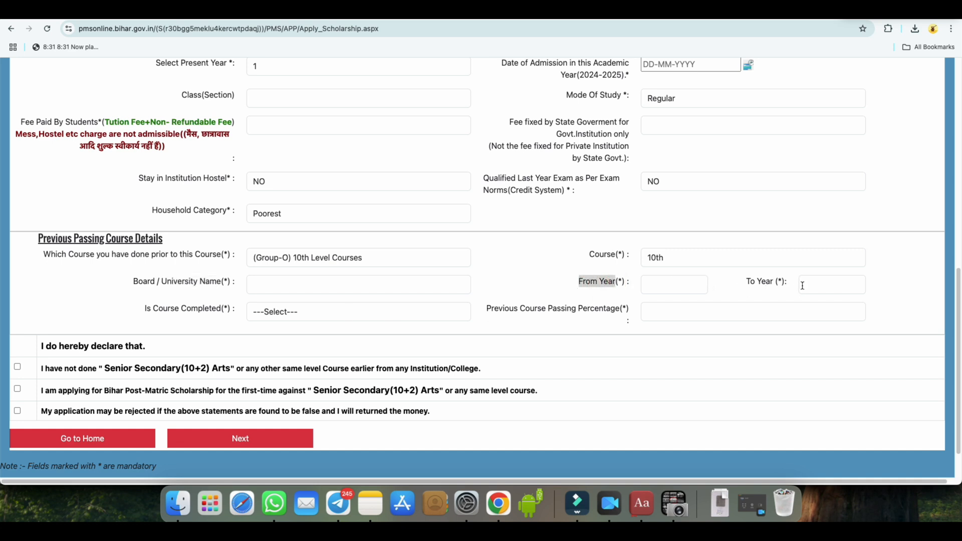
pyautogui.click(738, 288)
pyautogui.click(298, 314)
pyautogui.click(302, 326)
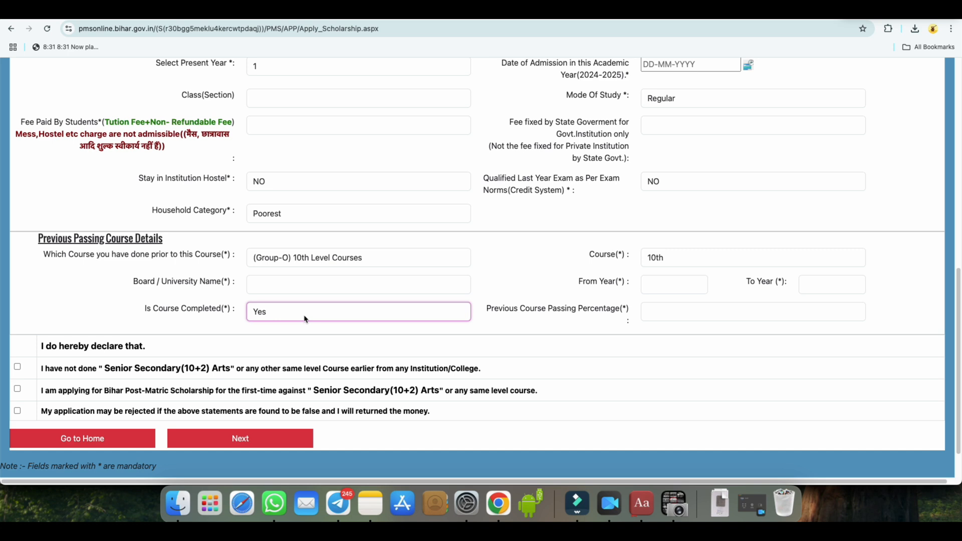
pyautogui.click(304, 318)
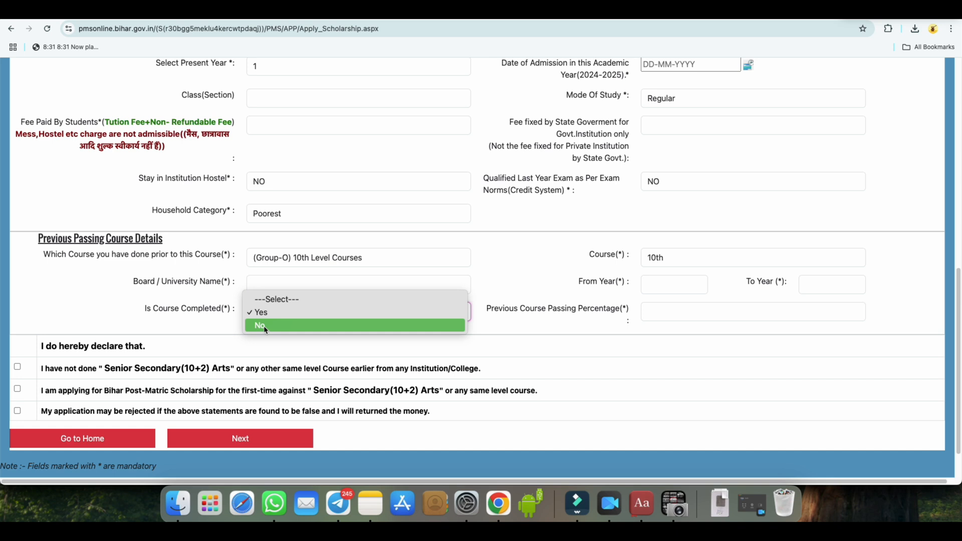
pyautogui.click(536, 270)
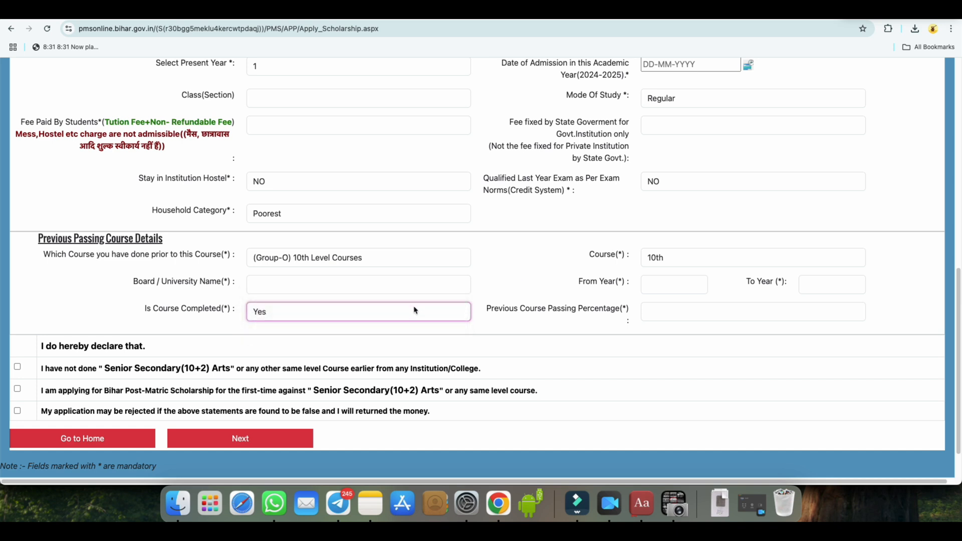
pyautogui.click(306, 314)
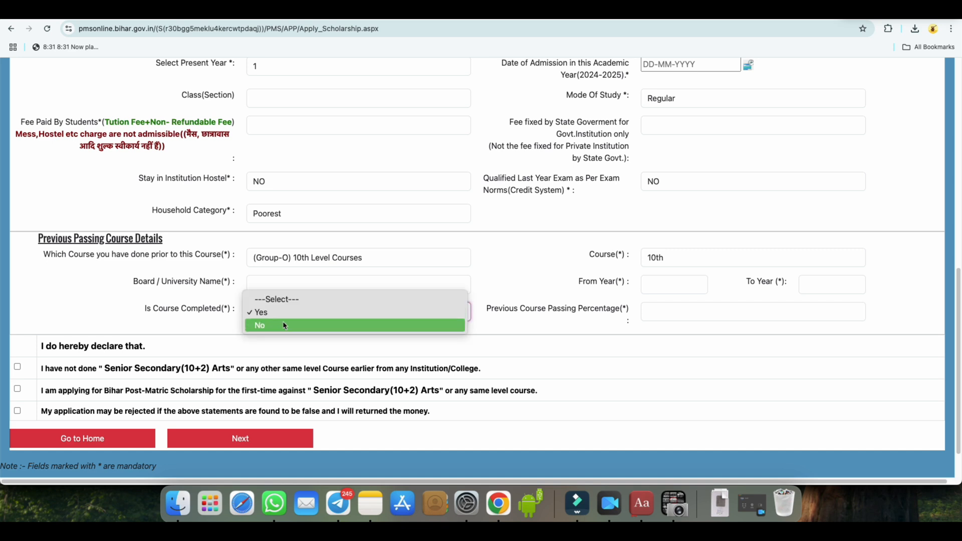
pyautogui.click(284, 313)
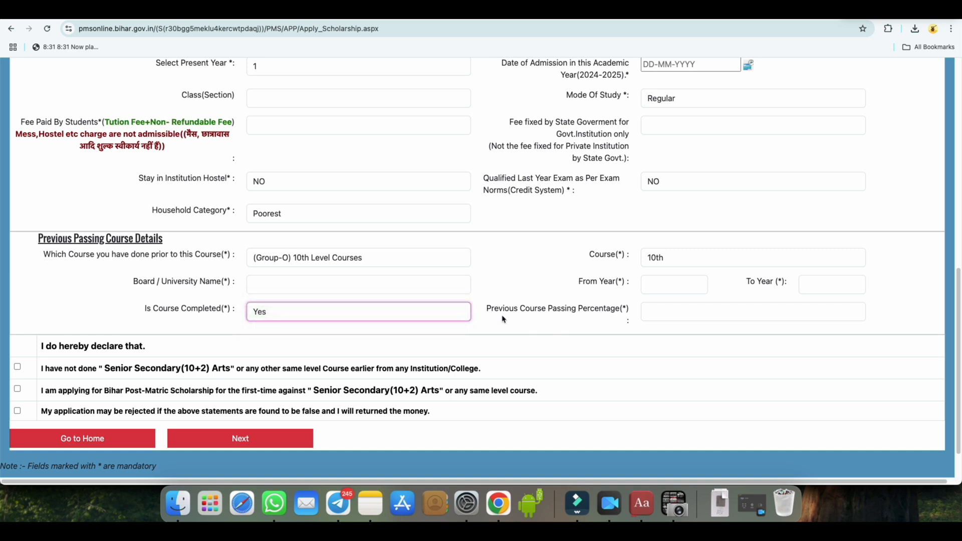
pyautogui.moveTo(488, 308); pyautogui.dragTo(613, 309)
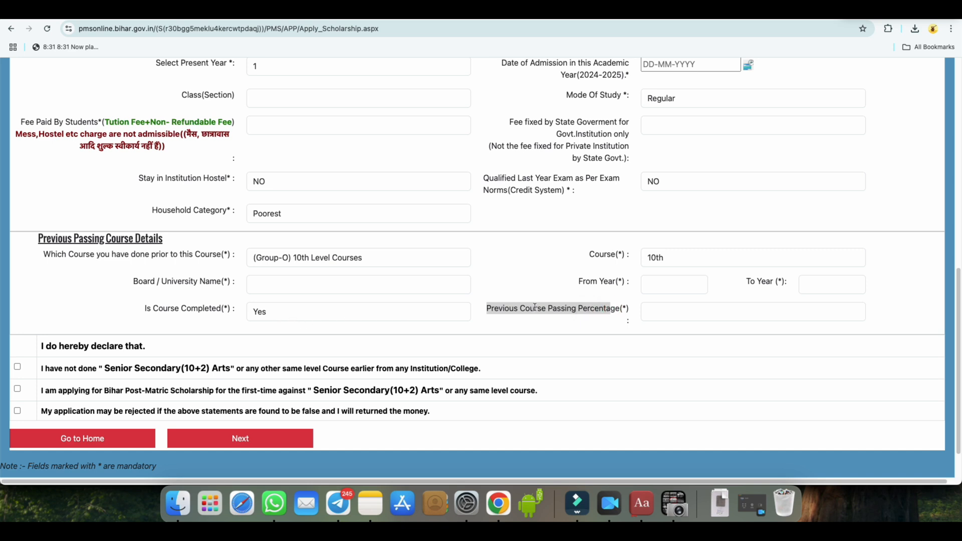
# Accept all three applicant declarations under the previous course details and continue to the student undertaking
pyautogui.click(662, 310)
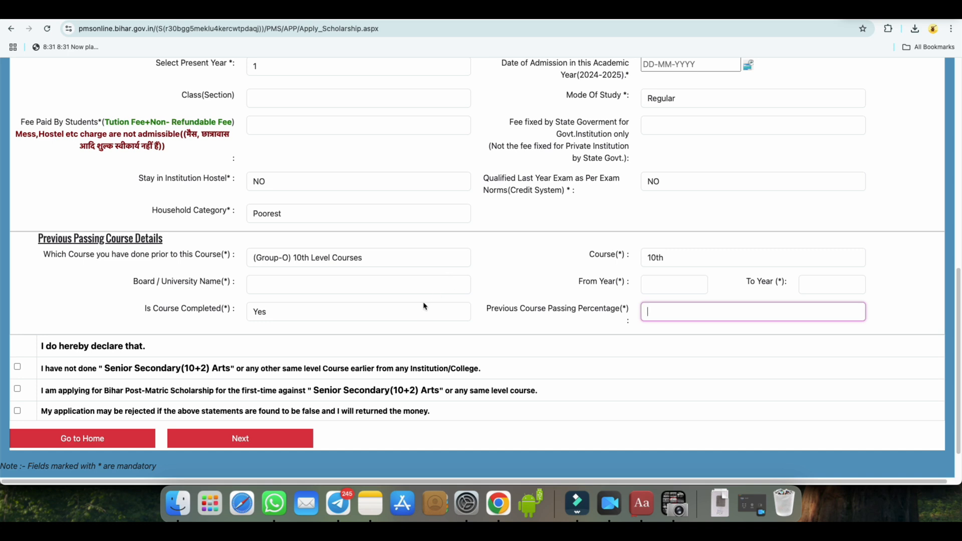
pyautogui.scroll(-2, 448, 280)
pyautogui.moveTo(91, 298); pyautogui.dragTo(143, 298)
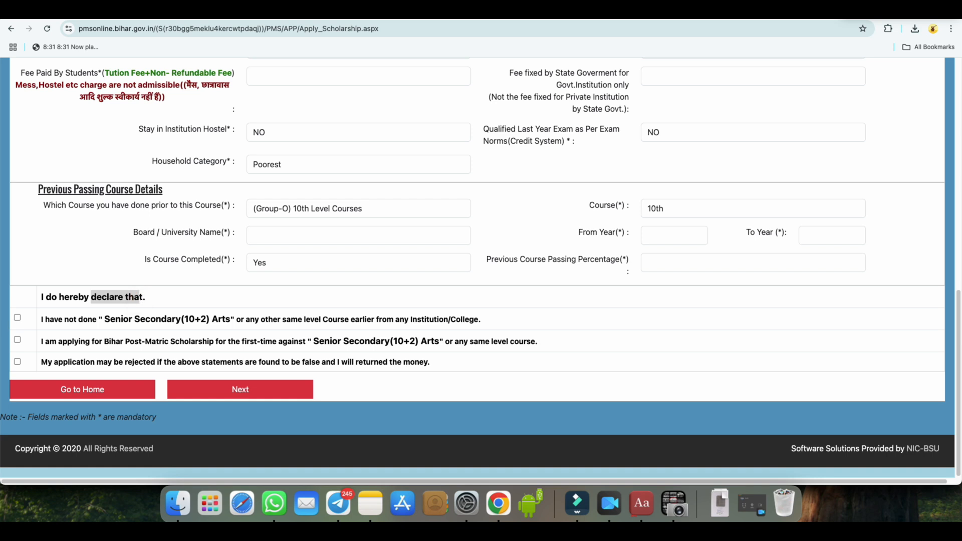
pyautogui.click(17, 317)
pyautogui.click(17, 340)
pyautogui.click(18, 361)
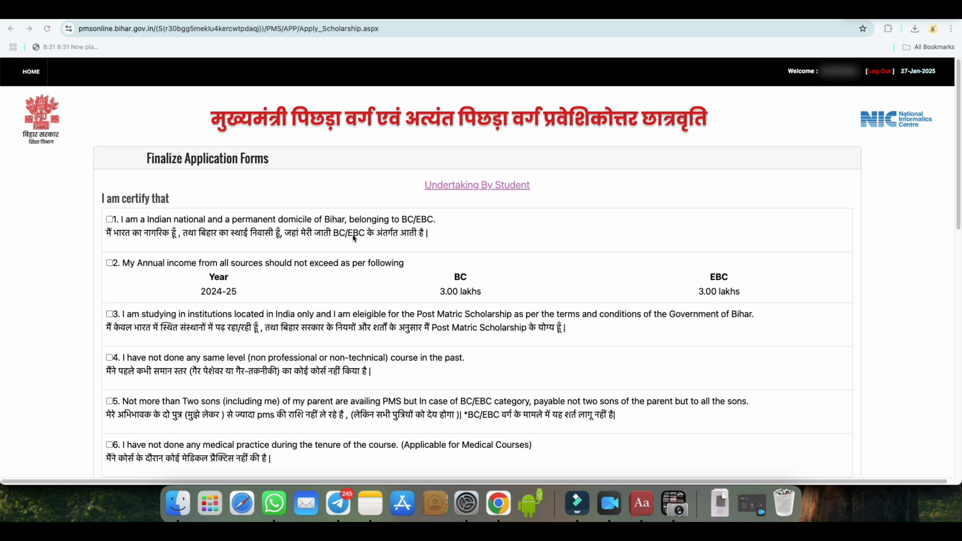
# Certify undertakings 1 to 4, covering Bihar domicile, annual income, institution eligibility and no same-level course in the past
pyautogui.click(109, 220)
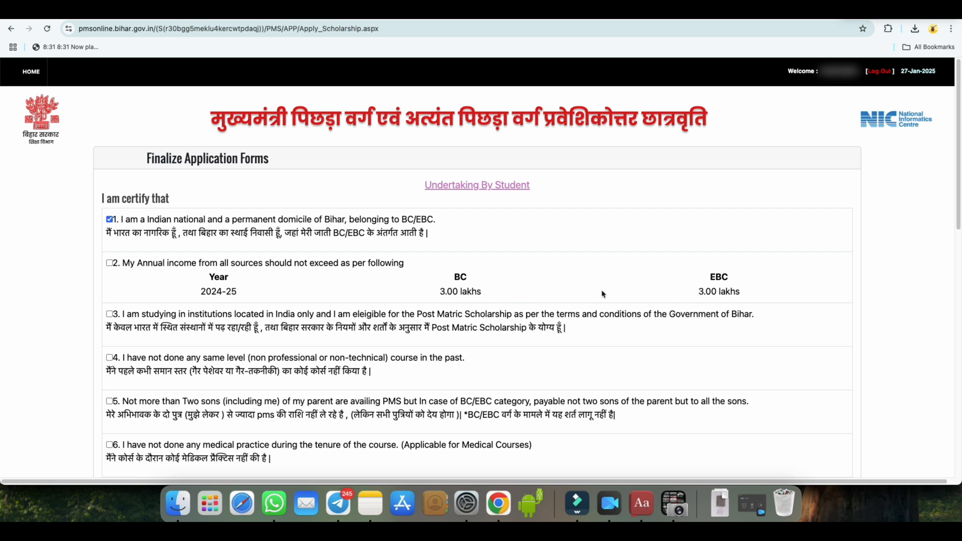
pyautogui.click(109, 264)
pyautogui.scroll(-1, 281, 306)
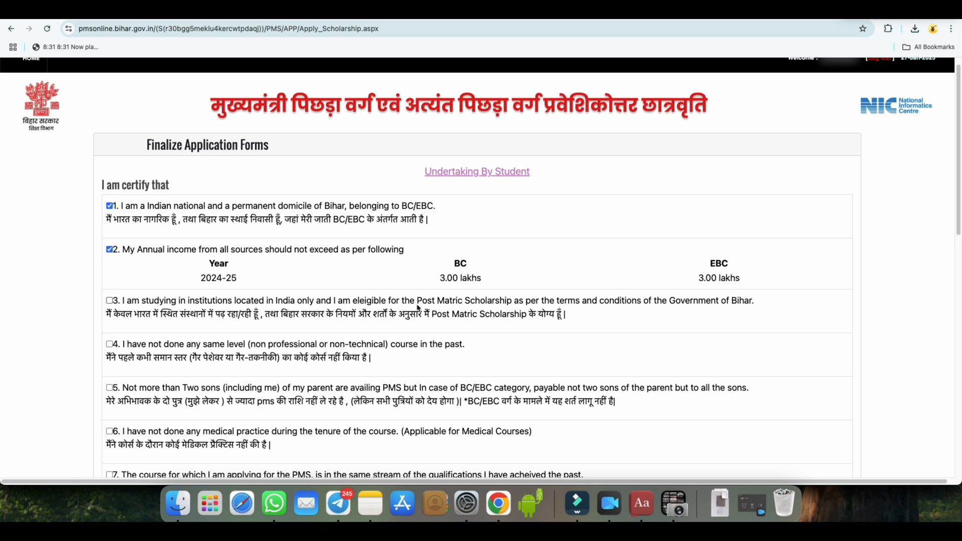
pyautogui.click(110, 301)
pyautogui.scroll(-1, 307, 352)
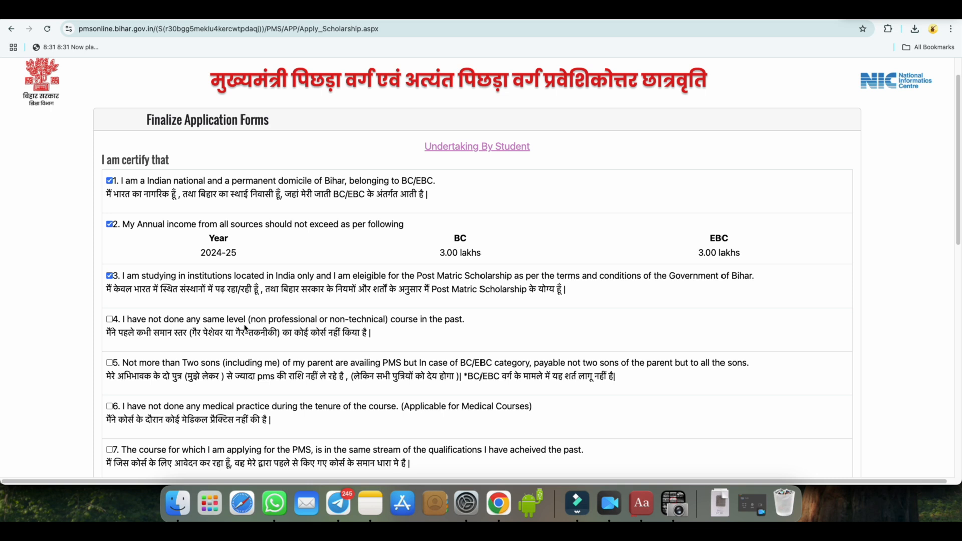
pyautogui.click(109, 320)
# Certify undertakings 5 to 8, covering the two-sons rule, medical practice, same course stream and no failure in the same year
pyautogui.scroll(-1, 271, 334)
pyautogui.scroll(-2, 386, 346)
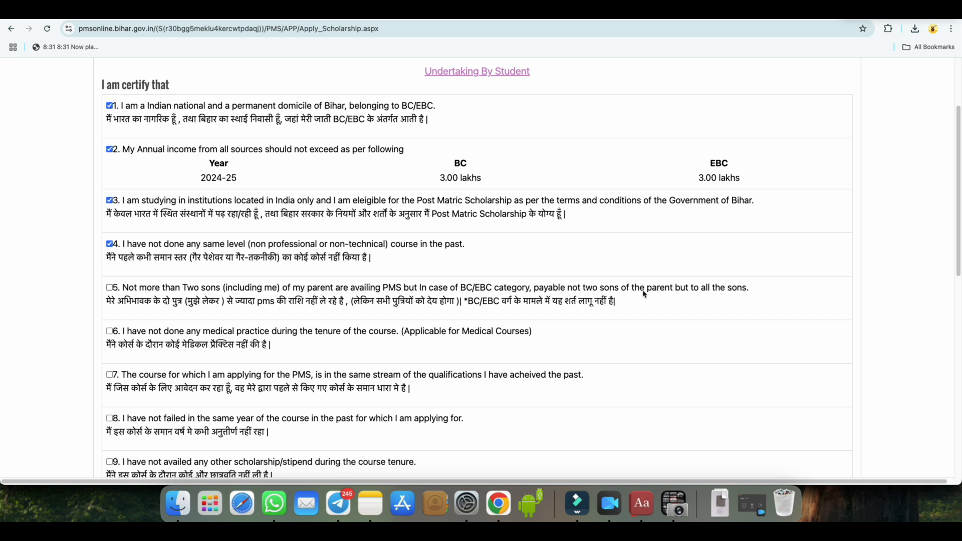
pyautogui.click(109, 288)
pyautogui.scroll(-1, 280, 308)
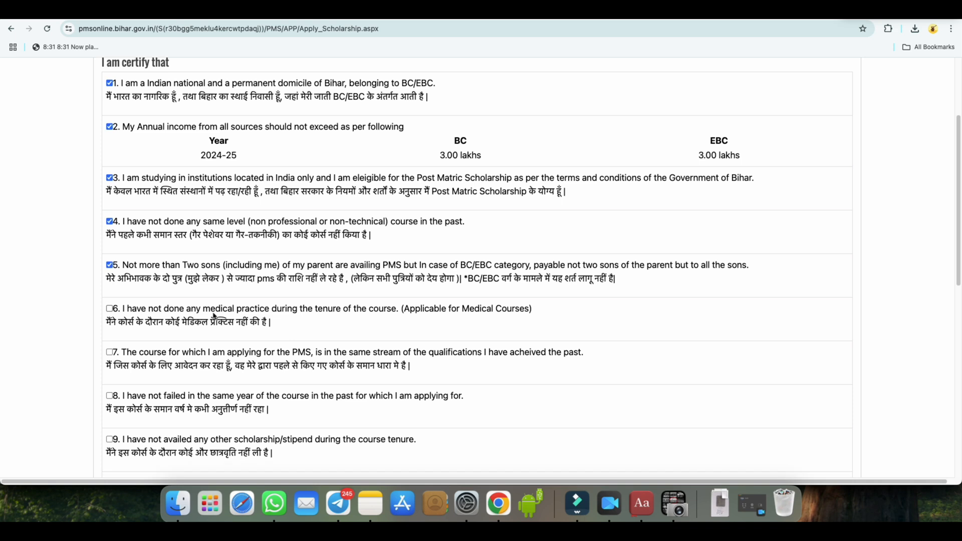
pyautogui.moveTo(203, 311); pyautogui.dragTo(395, 311)
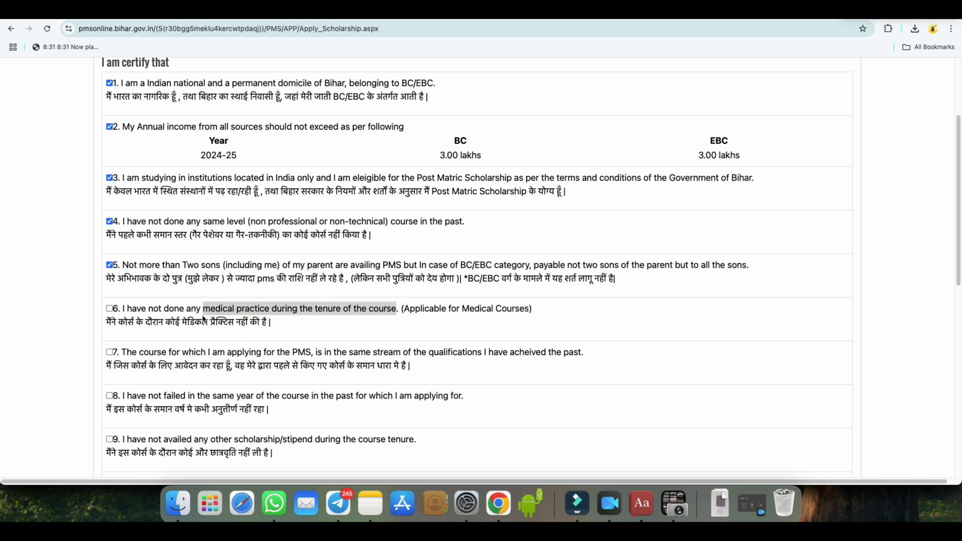
pyautogui.click(109, 309)
pyautogui.scroll(-2, 233, 339)
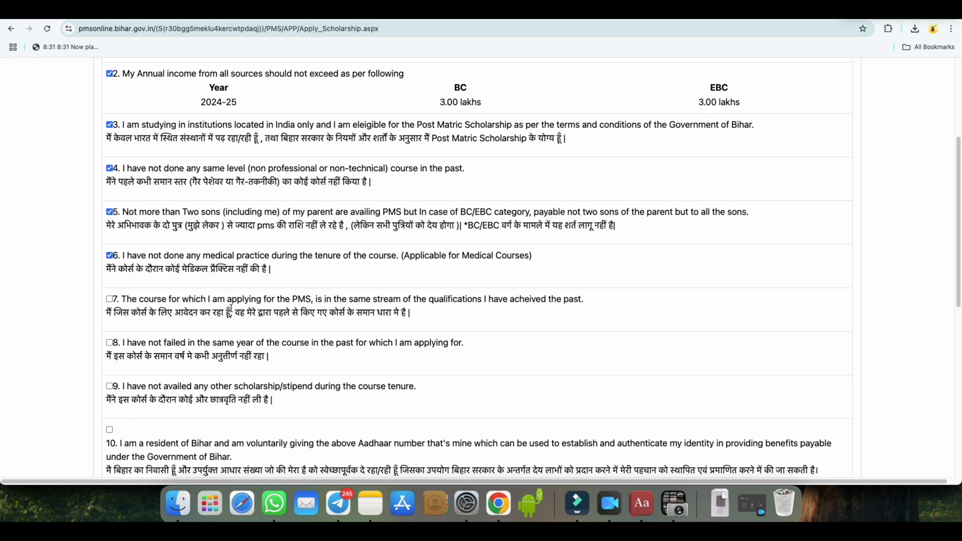
pyautogui.click(110, 300)
pyautogui.click(109, 343)
# Certify undertakings 9 to 12, covering other scholarships, Aadhaar consent, correct information and the final truth declaration
pyautogui.scroll(-2, 221, 346)
pyautogui.click(110, 340)
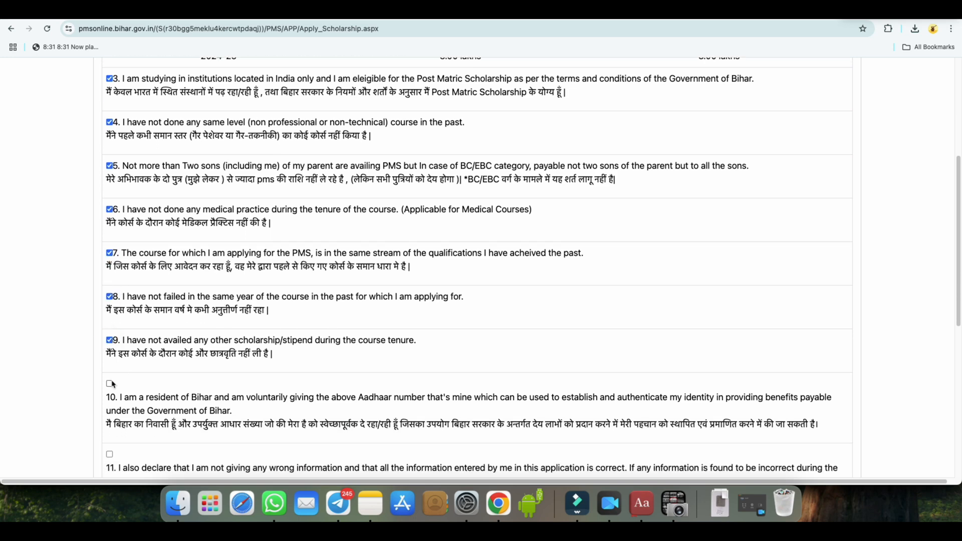
pyautogui.click(110, 384)
pyautogui.scroll(-5, 110, 371)
pyautogui.click(109, 320)
pyautogui.scroll(-4, 115, 339)
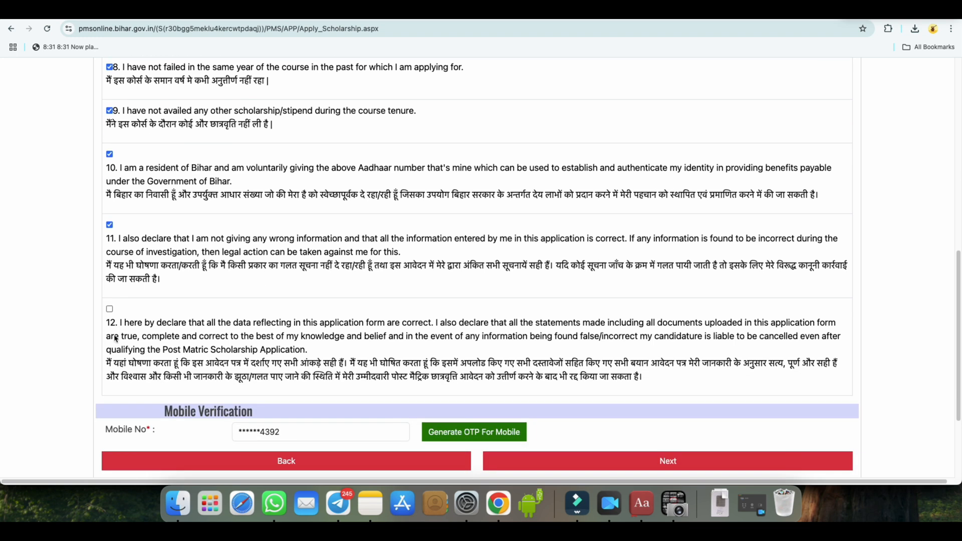
pyautogui.click(109, 309)
# Generate the mobile OTP, enter the received code and verify the student's mobile number
pyautogui.scroll(-3, 269, 386)
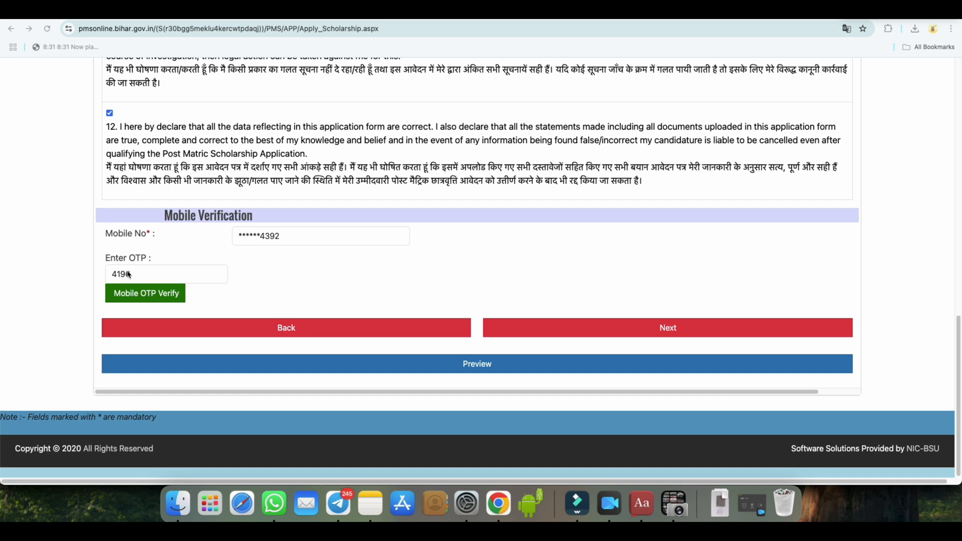
pyautogui.click(164, 299)
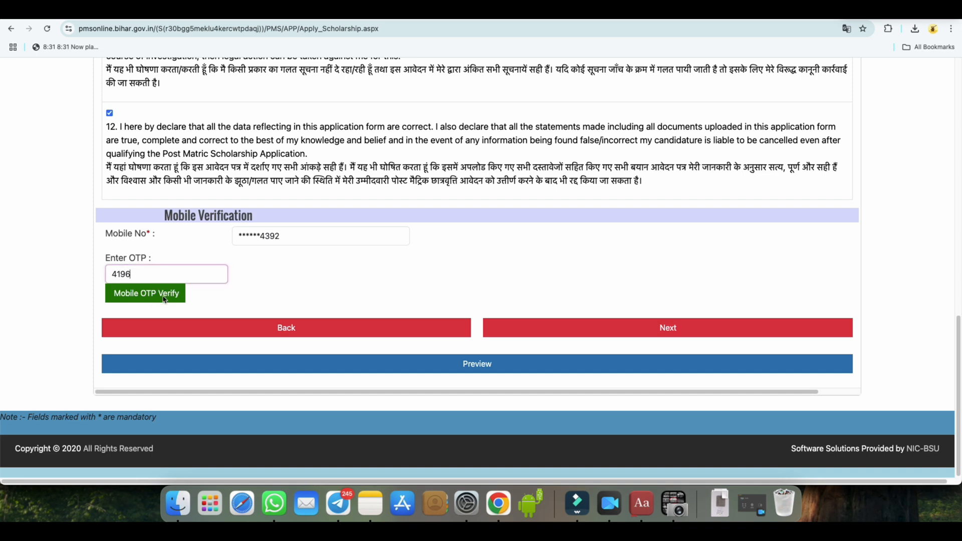
pyautogui.click(164, 299)
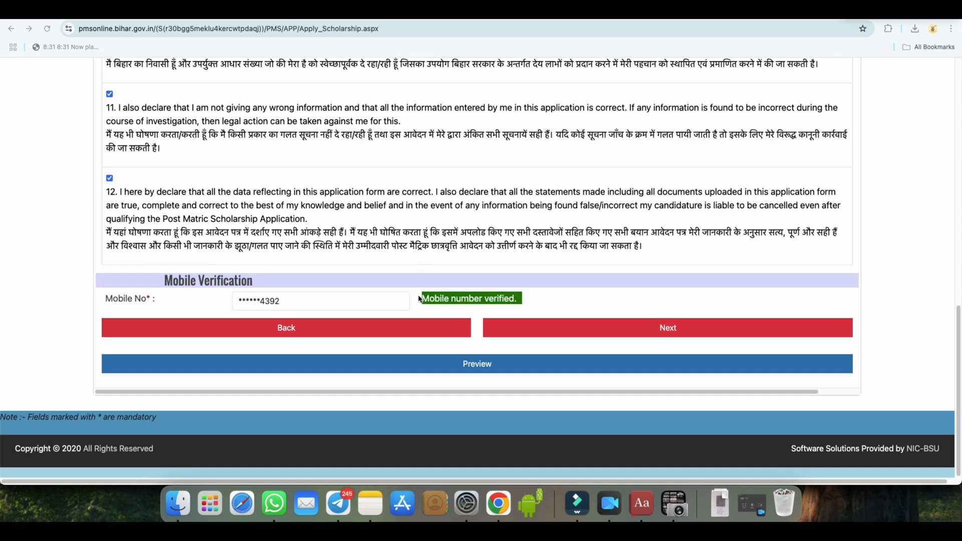
# Preview the application and continue to the educational documents upload
pyautogui.click(485, 369)
pyautogui.click(670, 332)
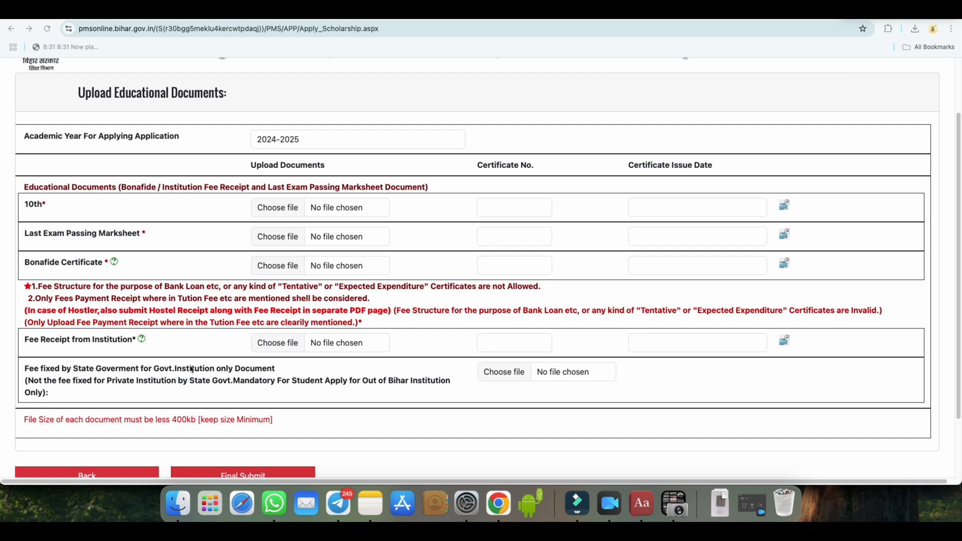
# Review the upload, certificate number and issue date fields for the 10th, Last Exam Passing Marksheet and Bonafide Certificate documents
pyautogui.scroll(-1, 191, 381)
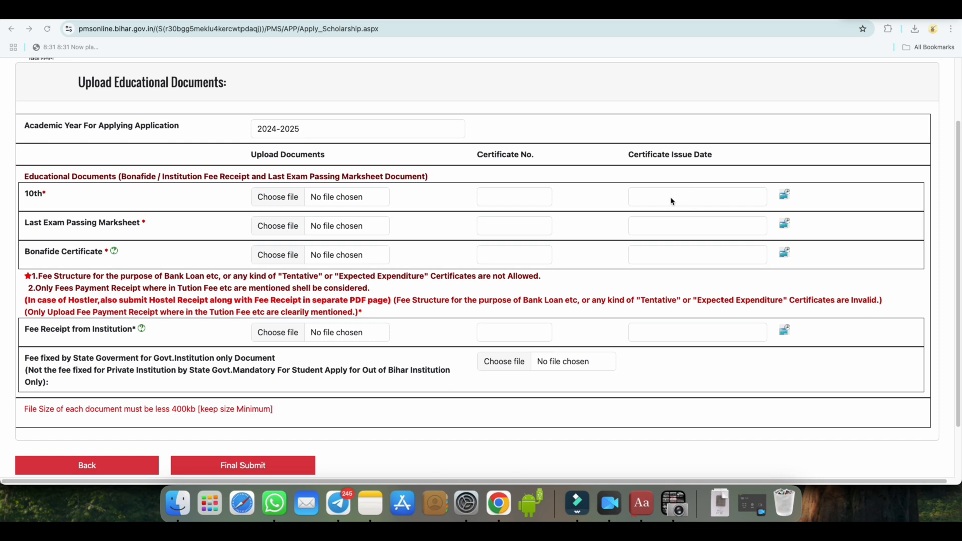
pyautogui.click(784, 195)
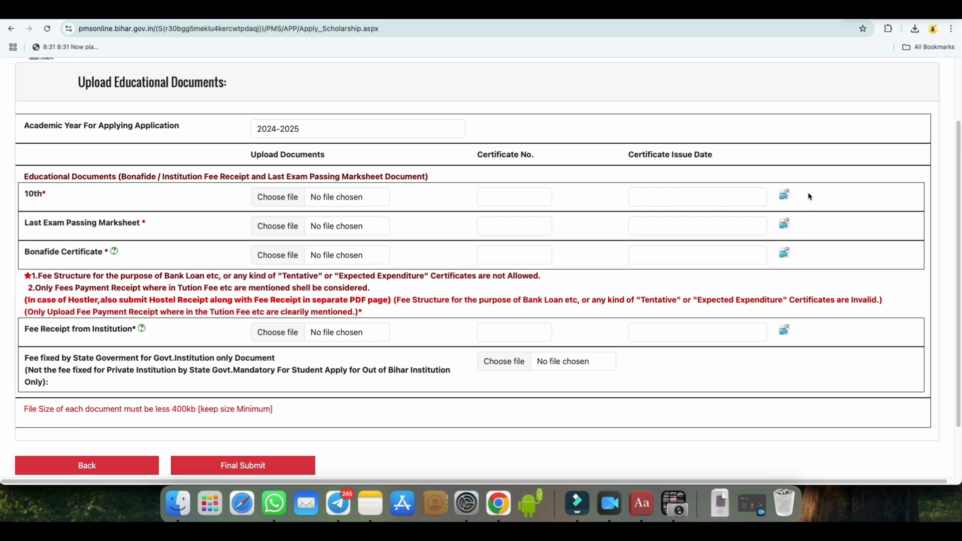
pyautogui.moveTo(29, 222); pyautogui.dragTo(129, 222)
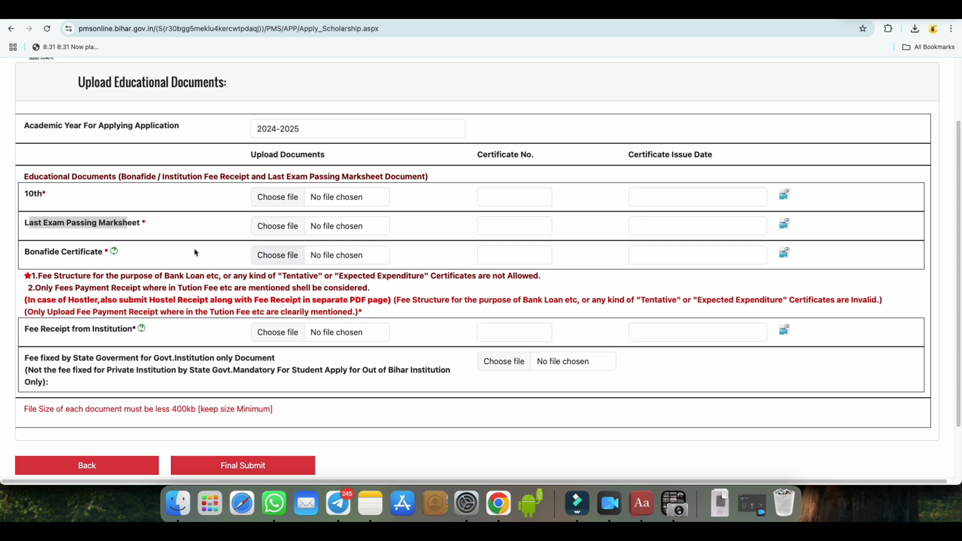
pyautogui.moveTo(23, 252); pyautogui.dragTo(108, 254)
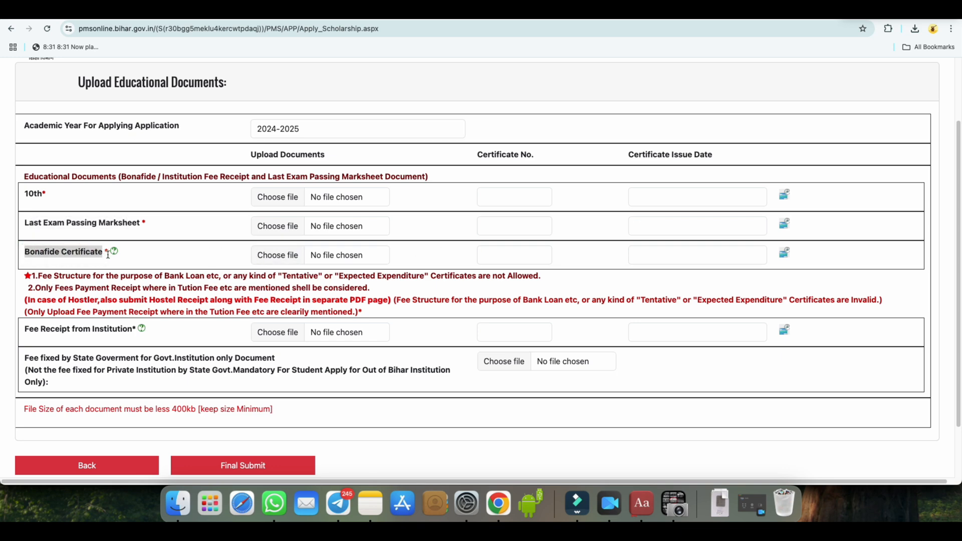
# Switch to the eazytonet.com Post Matric Scholarship article and open the Sample Bonafide document through its important links
pyautogui.click(115, 12)
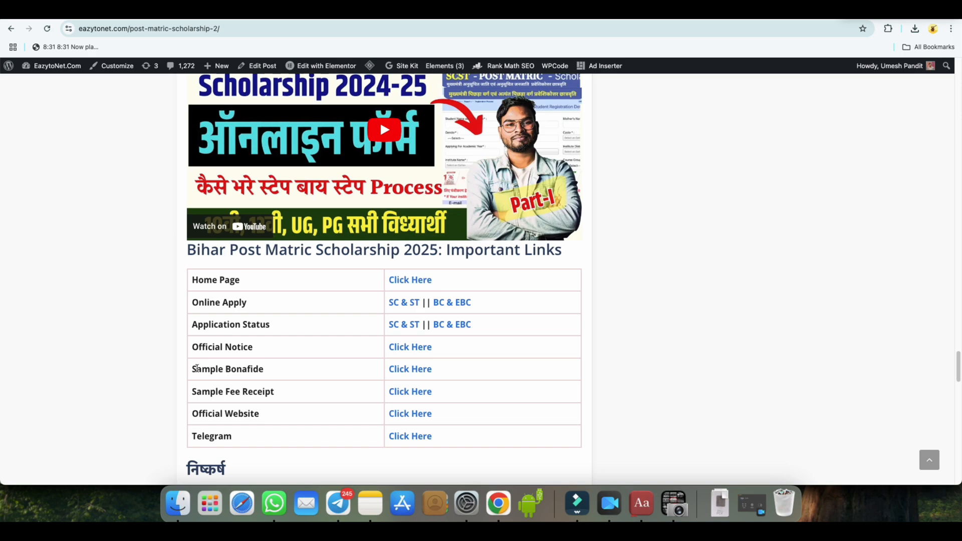
pyautogui.moveTo(226, 369); pyautogui.dragTo(271, 371)
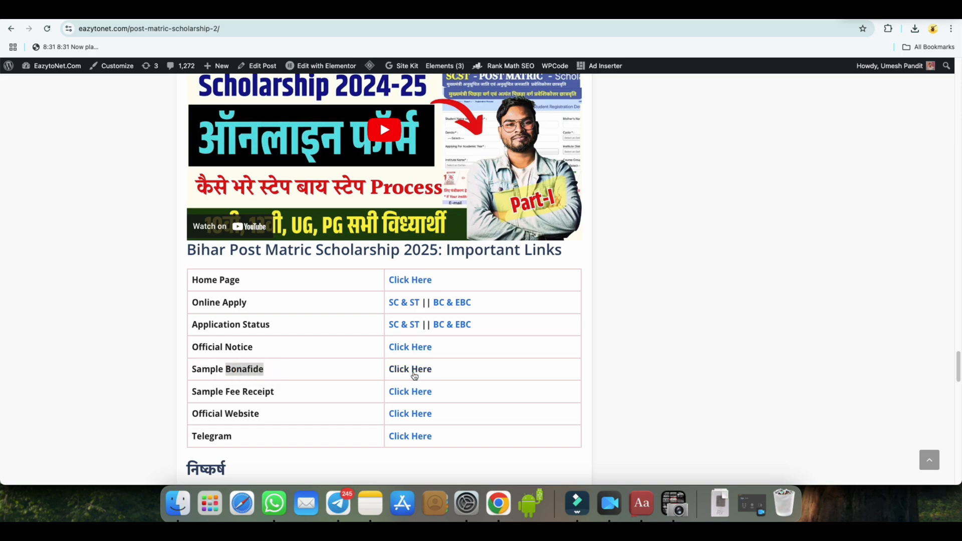
pyautogui.click(414, 375)
pyautogui.scroll(-15, 458, 358)
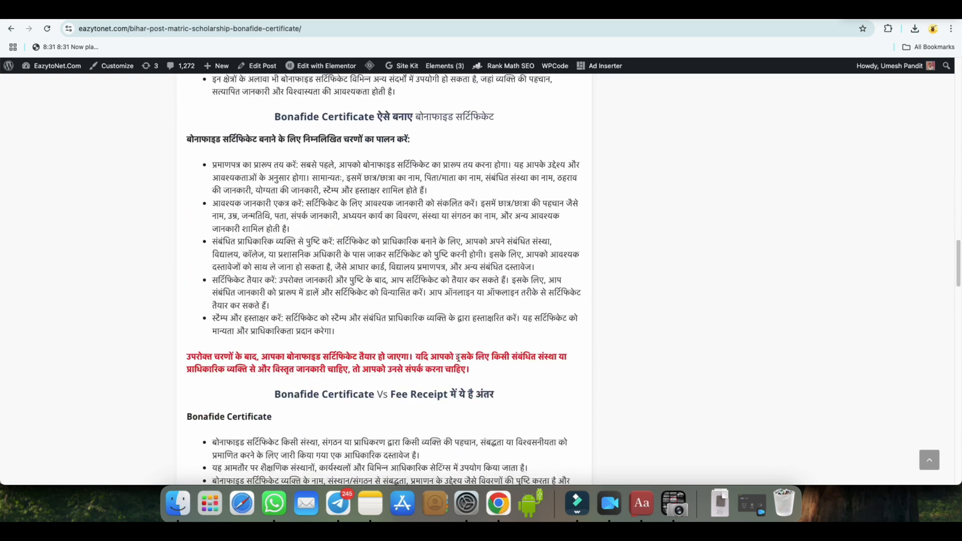
pyautogui.scroll(-10, 458, 358)
pyautogui.scroll(3, 457, 360)
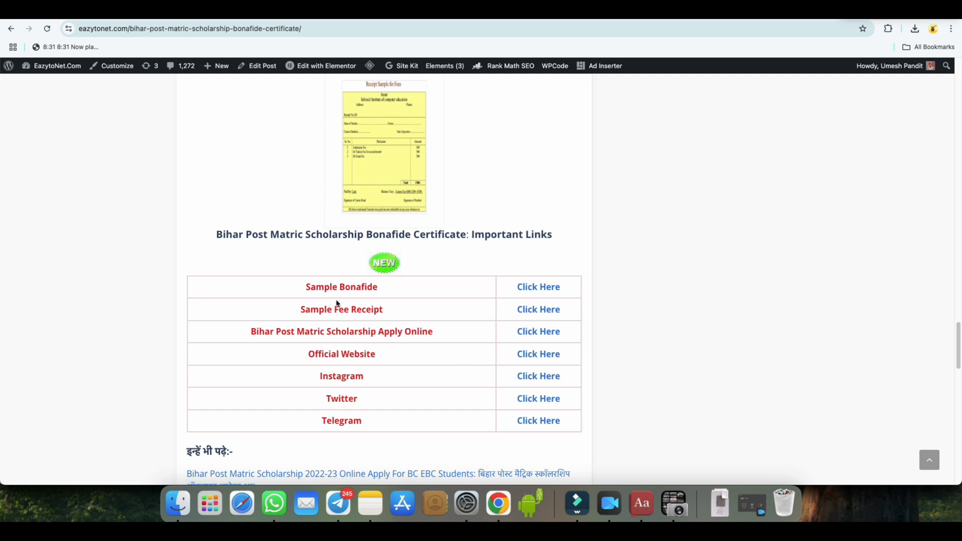
pyautogui.click(527, 290)
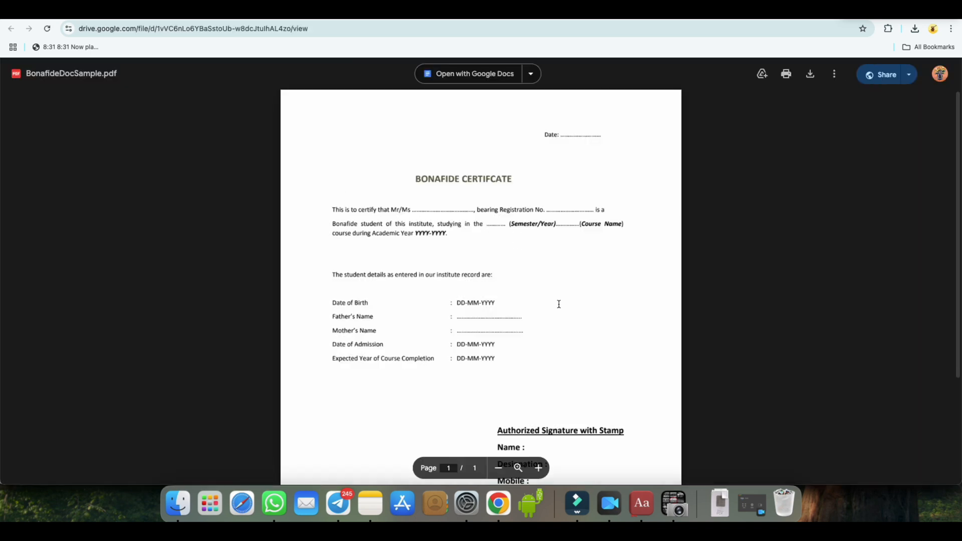
# Examine the date, course, academic year, birth date, parents' names, admission and course completion fields in the sample bonafide certificate
pyautogui.scroll(-1, 560, 305)
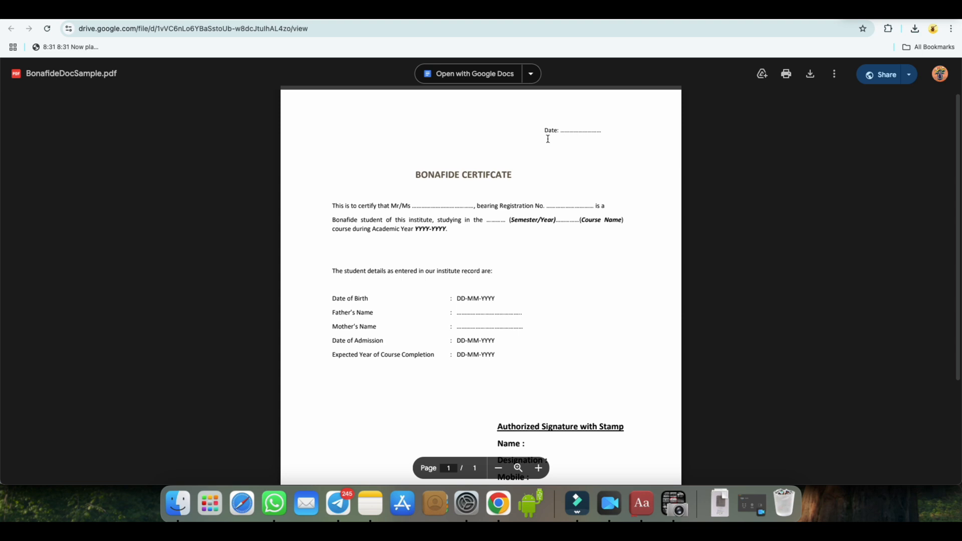
pyautogui.moveTo(548, 132); pyautogui.dragTo(607, 133)
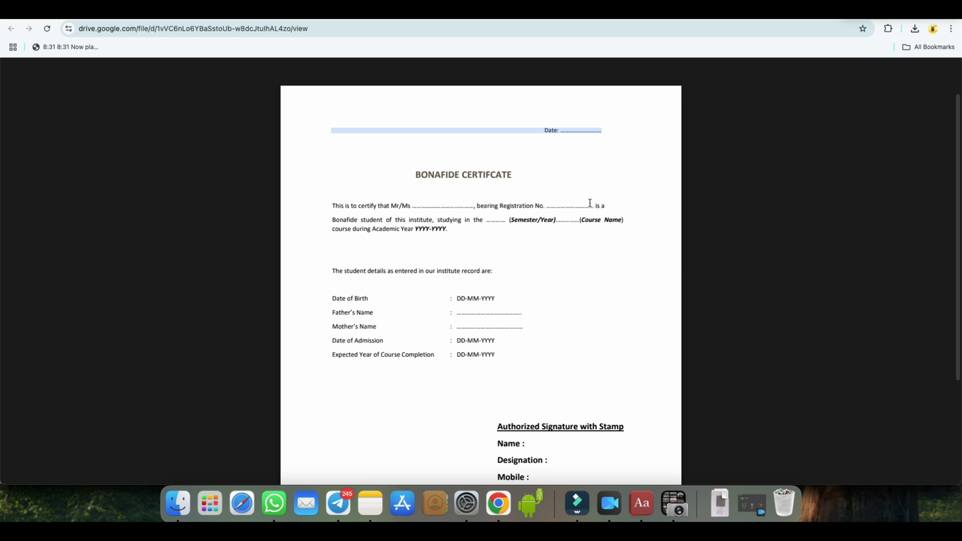
pyautogui.moveTo(591, 203)
pyautogui.moveTo(510, 221); pyautogui.dragTo(624, 228)
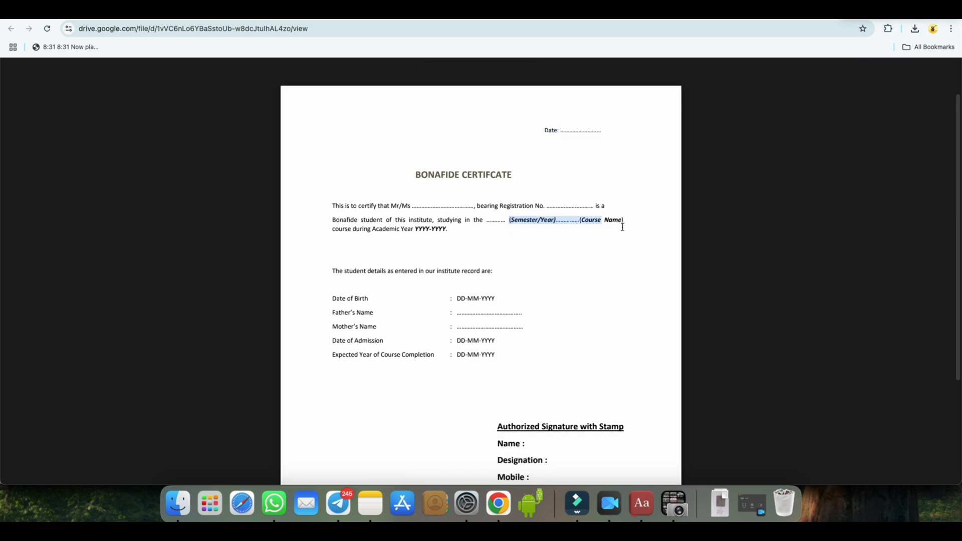
pyautogui.moveTo(372, 230); pyautogui.dragTo(420, 233)
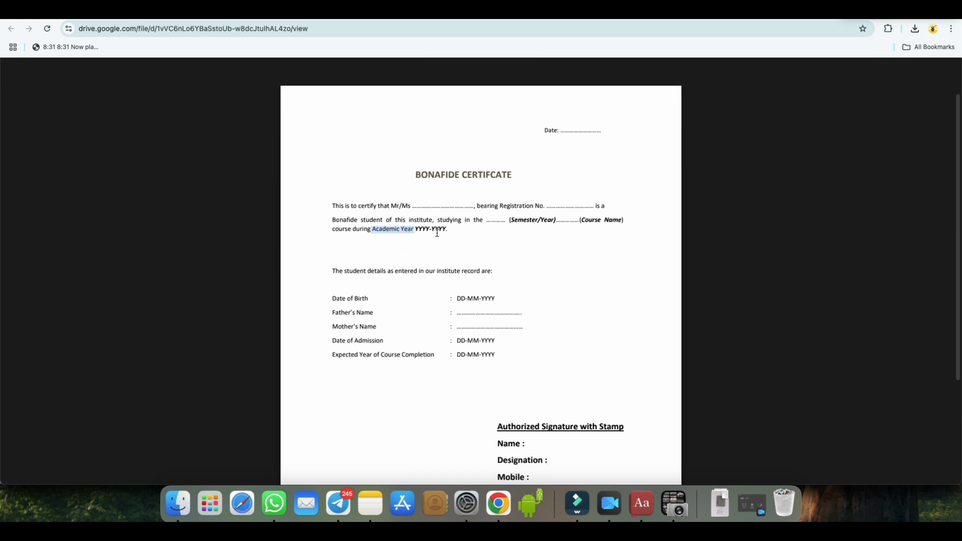
pyautogui.moveTo(333, 301); pyautogui.dragTo(380, 328)
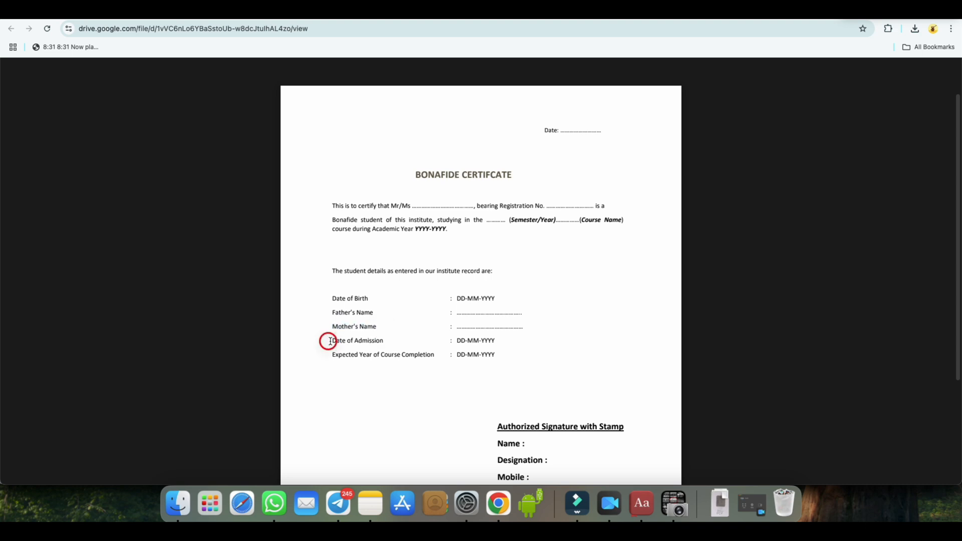
pyautogui.moveTo(326, 341); pyautogui.dragTo(433, 357)
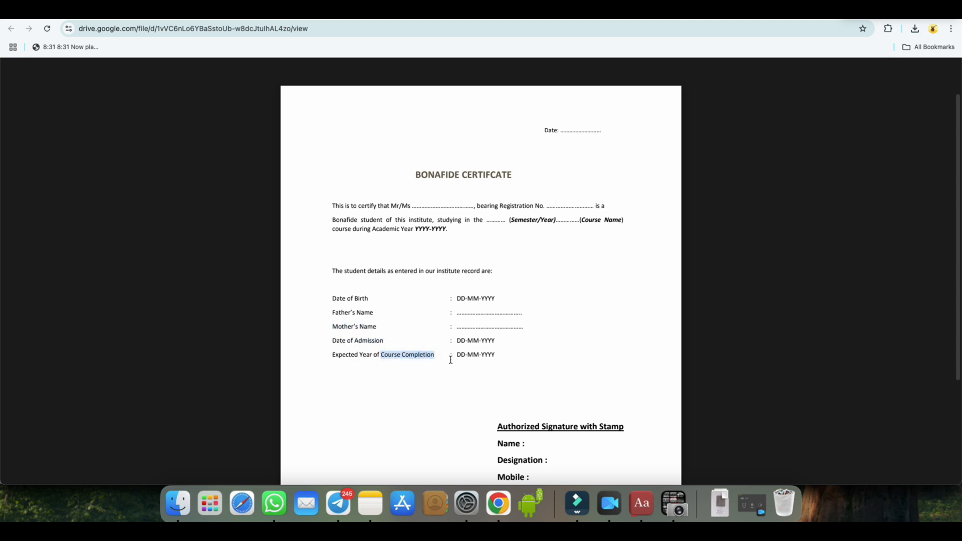
# Check the sample certificate's authorized signature, name, designation, mobile and email block, and return to the scholarship document upload form
pyautogui.scroll(-2, 531, 361)
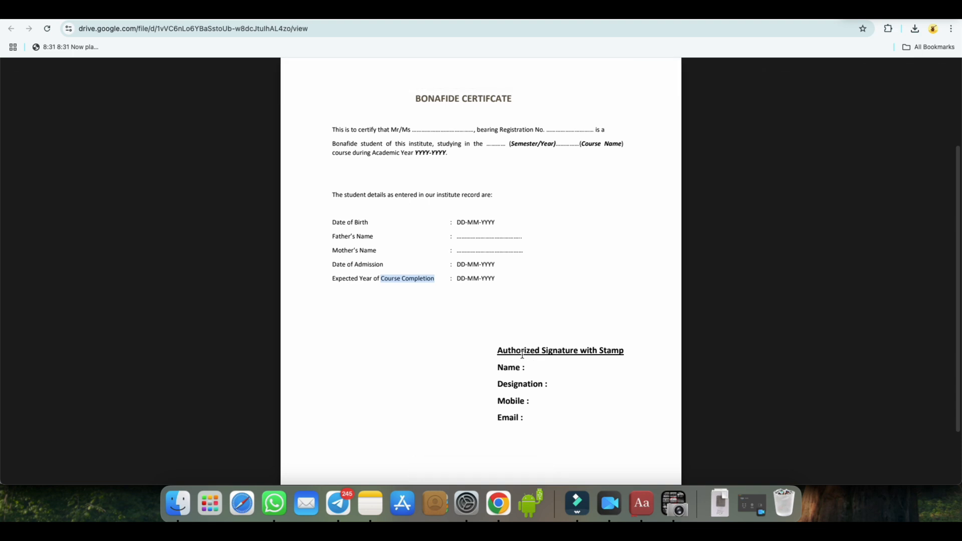
pyautogui.moveTo(498, 351); pyautogui.dragTo(623, 351)
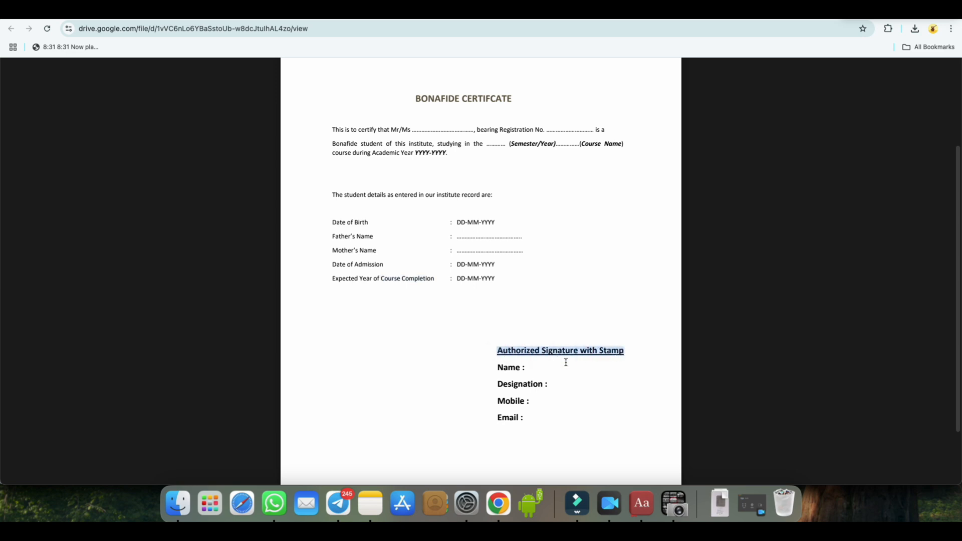
pyautogui.moveTo(500, 369); pyautogui.dragTo(549, 387)
pyautogui.doubleClick(500, 401)
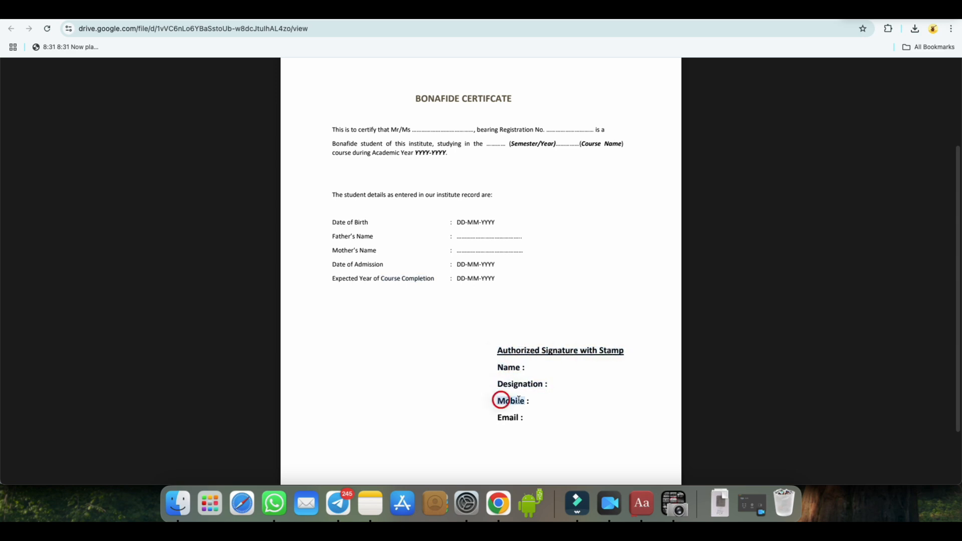
pyautogui.doubleClick(500, 415)
pyautogui.click(551, 414)
pyautogui.click(320, 10)
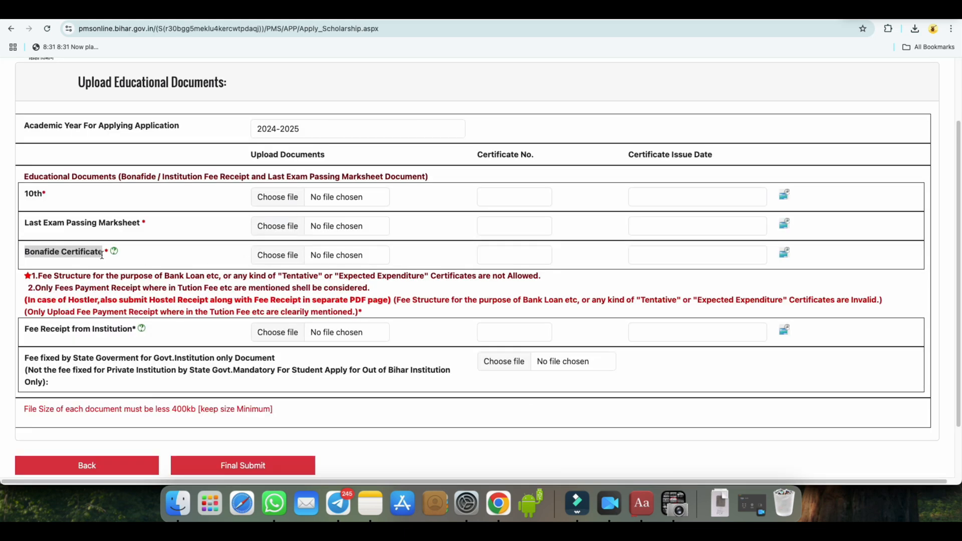
# Read the fee receipt rules on tuition fees and bank loan fee structures, and compare them with the sample receipt in Scan 24.pdf
pyautogui.moveTo(38, 276); pyautogui.dragTo(128, 291)
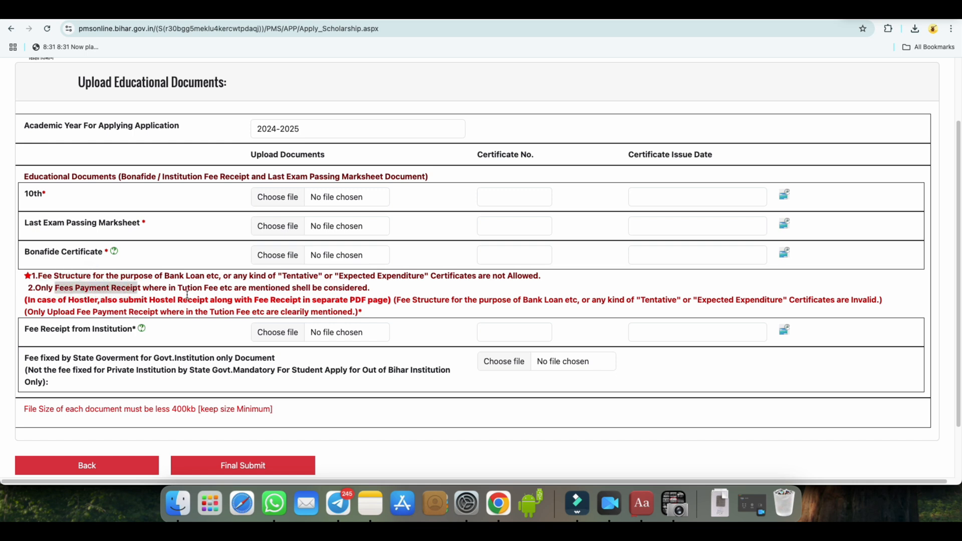
pyautogui.moveTo(178, 288); pyautogui.dragTo(215, 288)
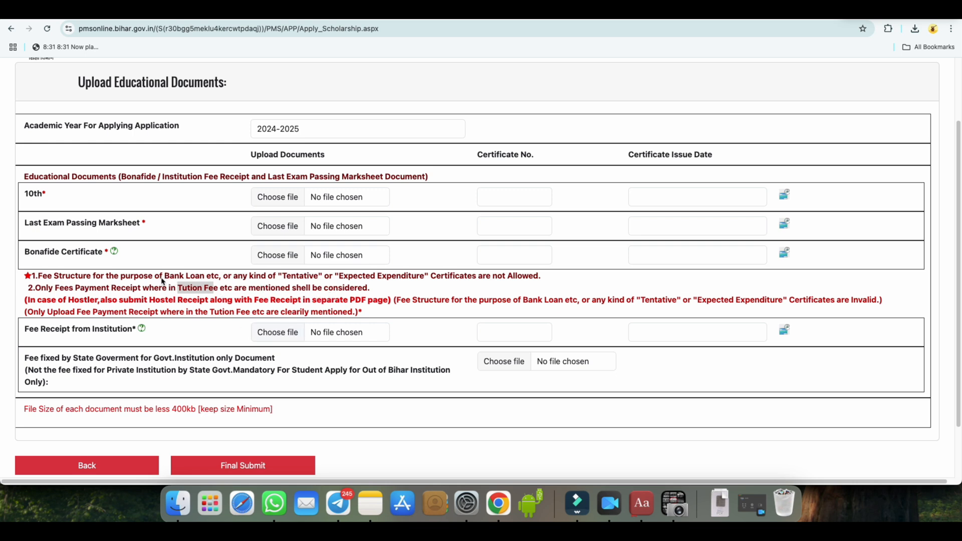
pyautogui.moveTo(164, 277); pyautogui.dragTo(215, 277)
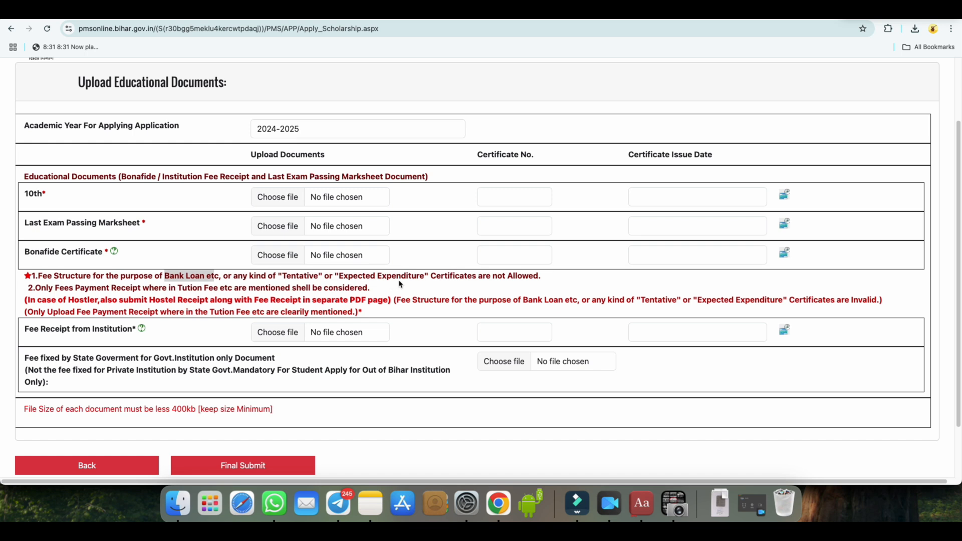
pyautogui.moveTo(491, 277); pyautogui.dragTo(515, 276)
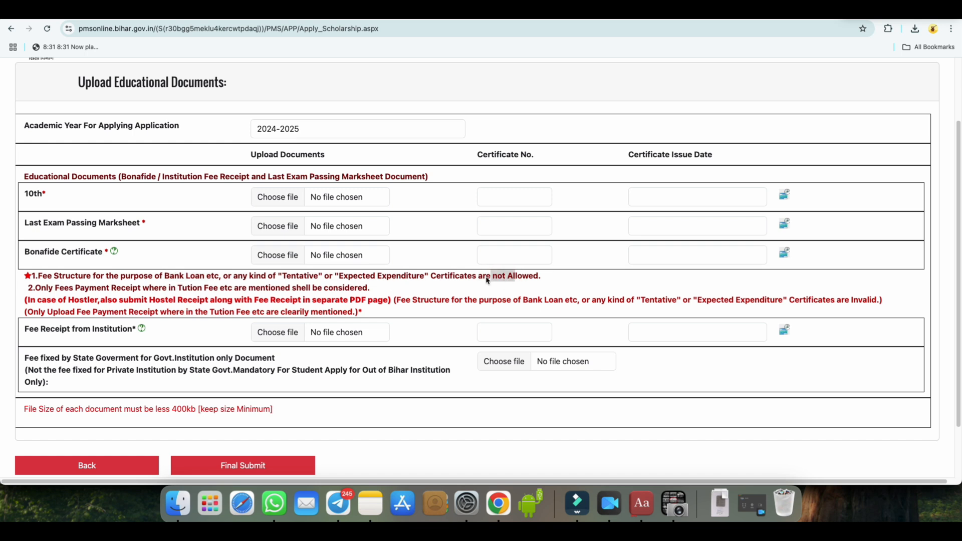
pyautogui.moveTo(182, 290); pyautogui.dragTo(297, 293)
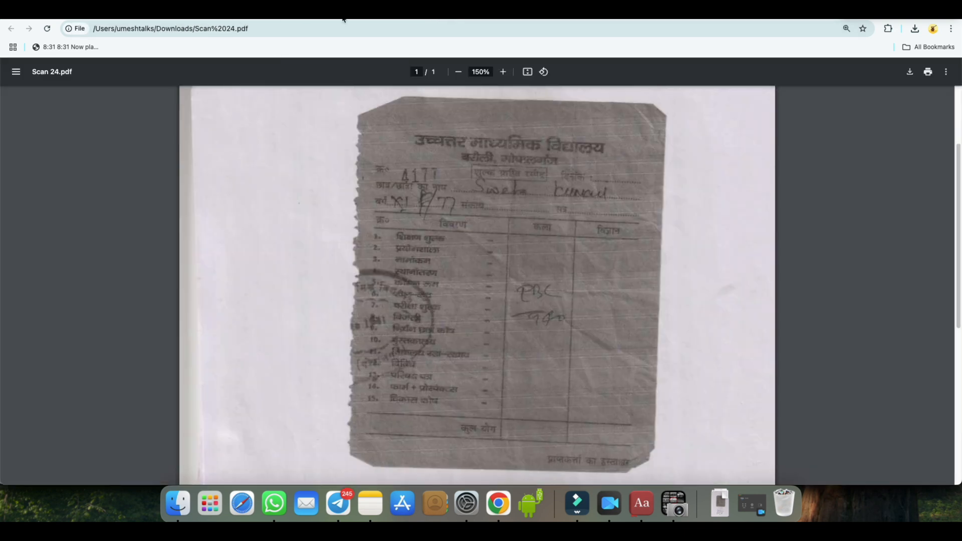
pyautogui.click(342, 14)
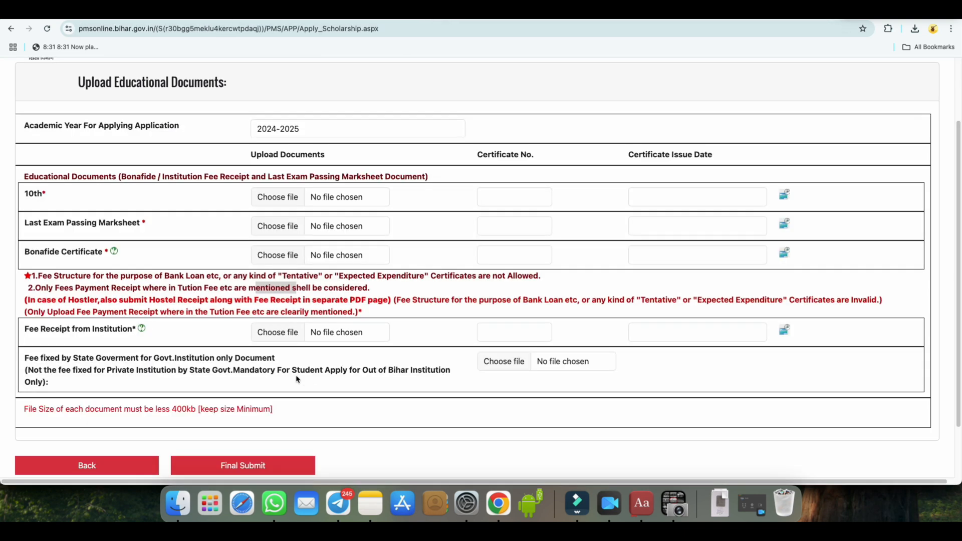
# Read the note on the state-government-fixed fee document, covering government and private institutions and students applying for out-of-Bihar institutions
pyautogui.moveTo(26, 360); pyautogui.dragTo(278, 359)
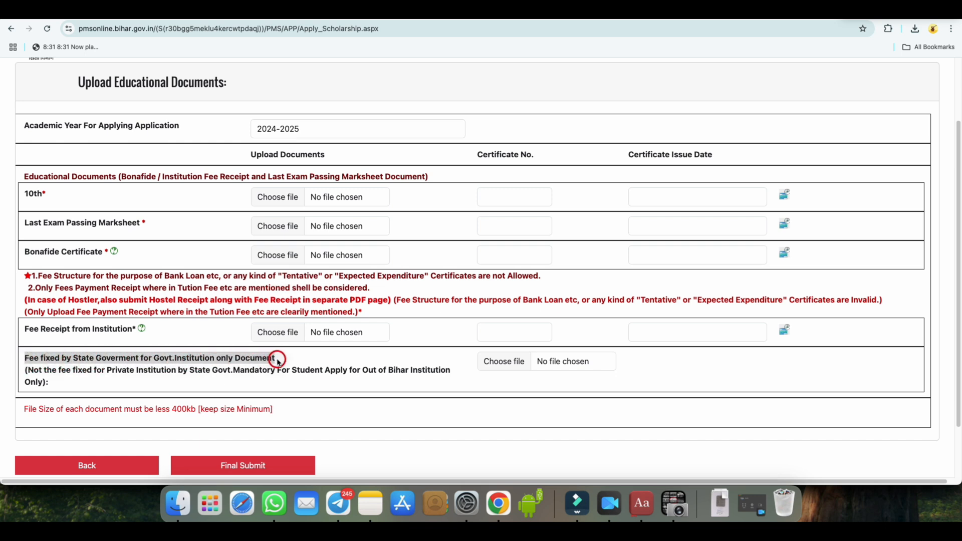
pyautogui.click(61, 372)
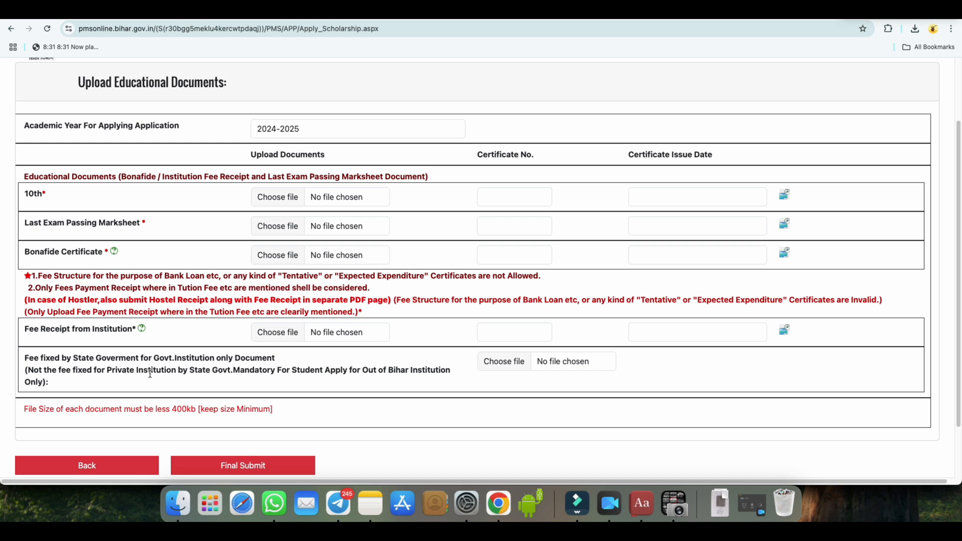
pyautogui.moveTo(116, 373); pyautogui.dragTo(231, 372)
pyautogui.moveTo(394, 370); pyautogui.dragTo(412, 371)
pyautogui.moveTo(277, 370); pyautogui.dragTo(311, 371)
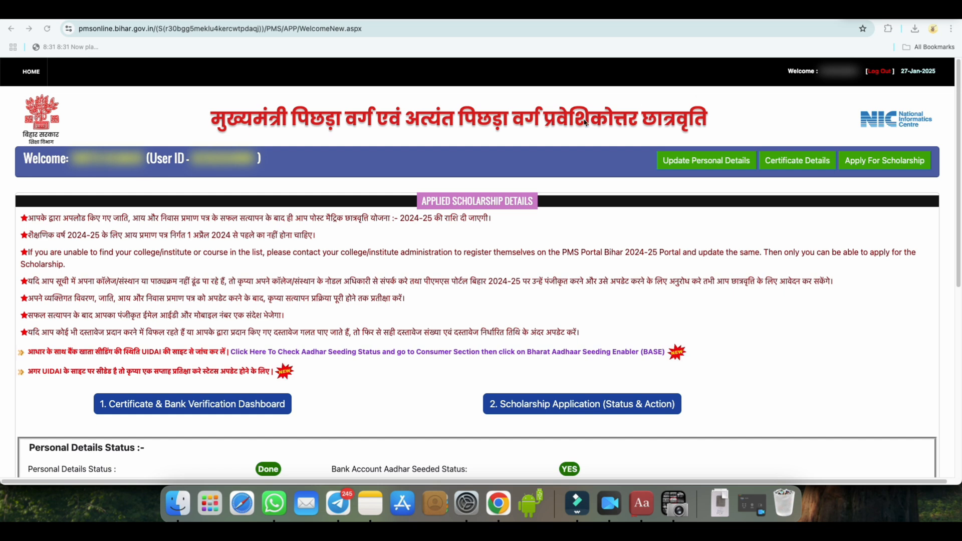
# Review the personal details, Aadhaar seeding and residential, income and caste certificate statuses on the applied scholarship details page
pyautogui.scroll(-5, 574, 296)
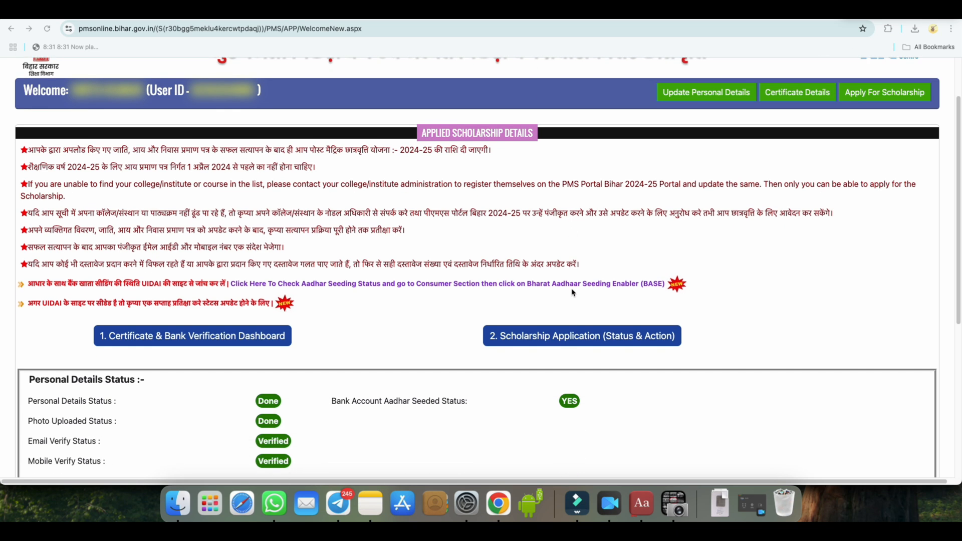
pyautogui.scroll(-2, 581, 316)
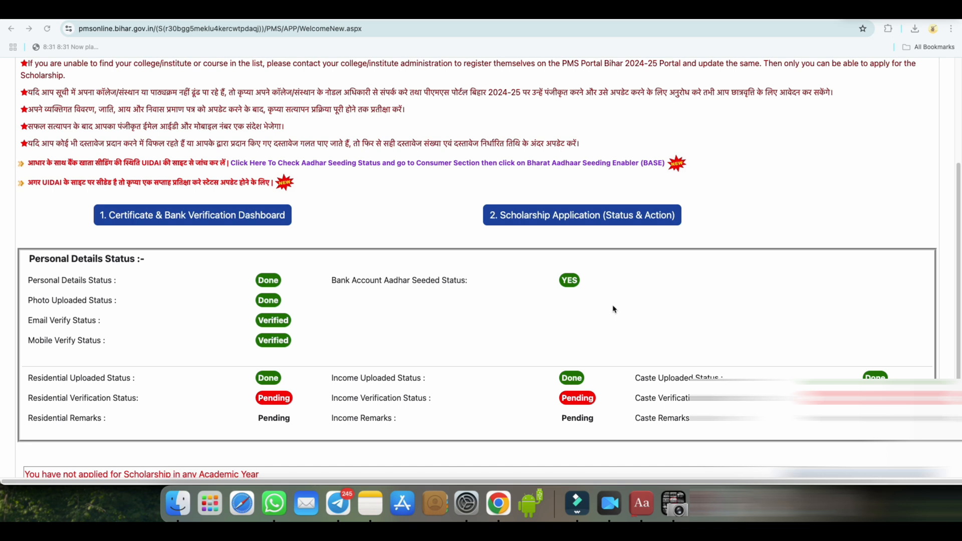
pyautogui.scroll(-3, 616, 310)
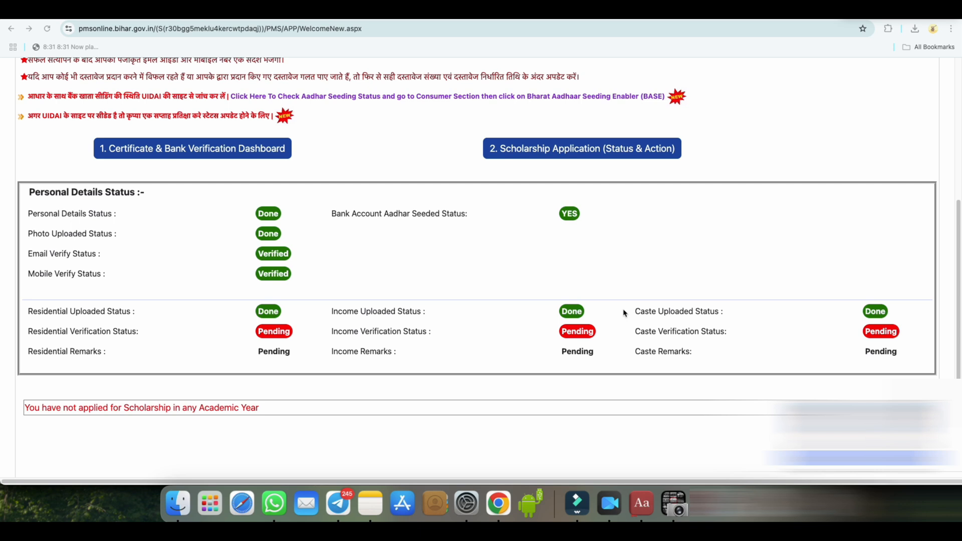
pyautogui.scroll(3, 624, 314)
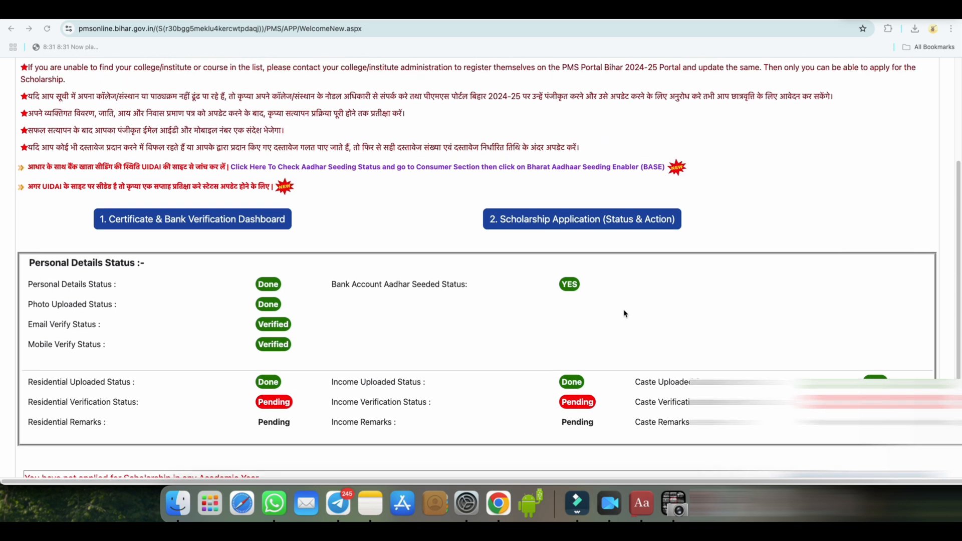